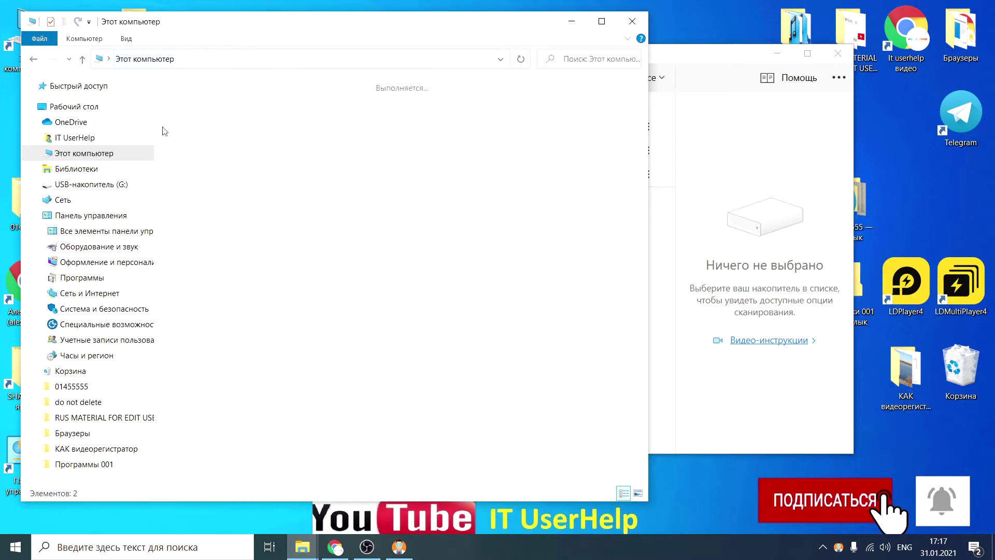
Open the USB drive (G:) from This PC, return to the drive list and reopen it.
double_click(400, 327)
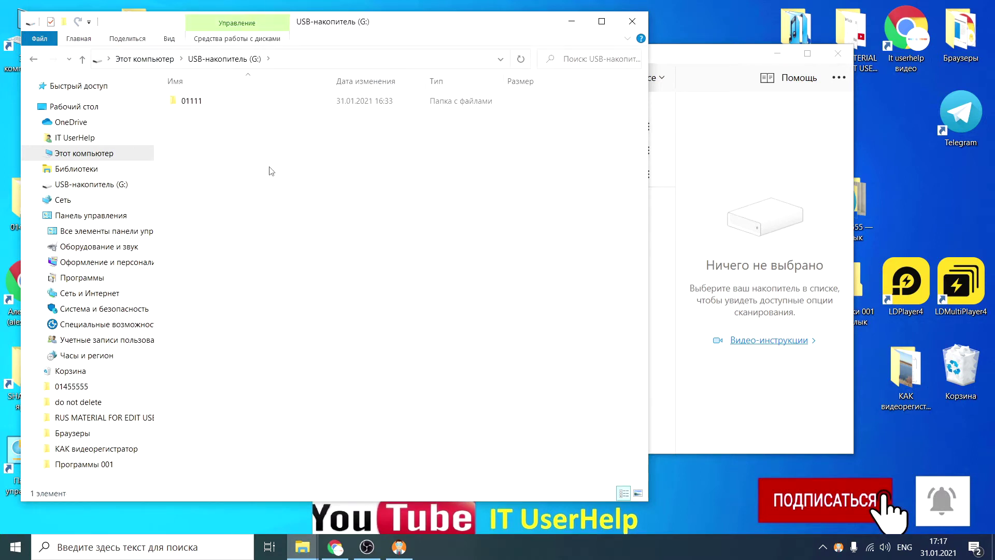
key("BackSpace")
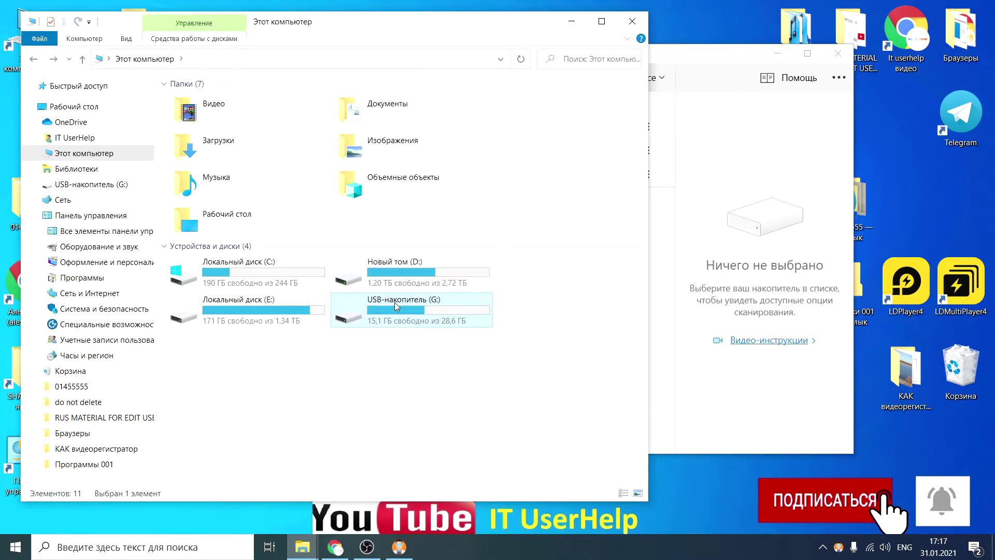
double_click(397, 307)
Copy the Empire Seasons MP3 from the desktop folder "do not delete" to the root of the USB drive (G:).
left_click(777, 53)
double_click(796, 28)
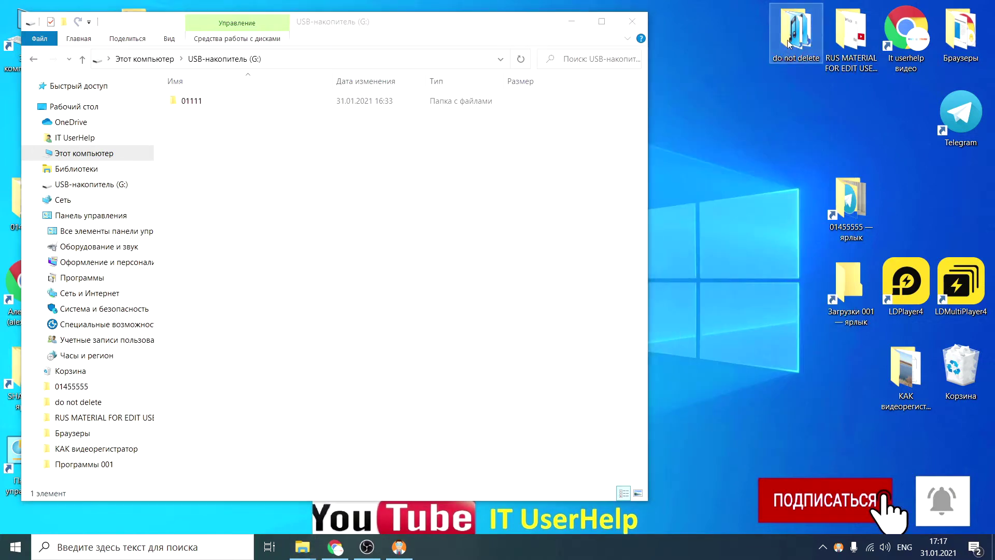
left_click_drag(382, 39, 701, 76)
left_click(570, 166)
left_click_drag(554, 171, 238, 216)
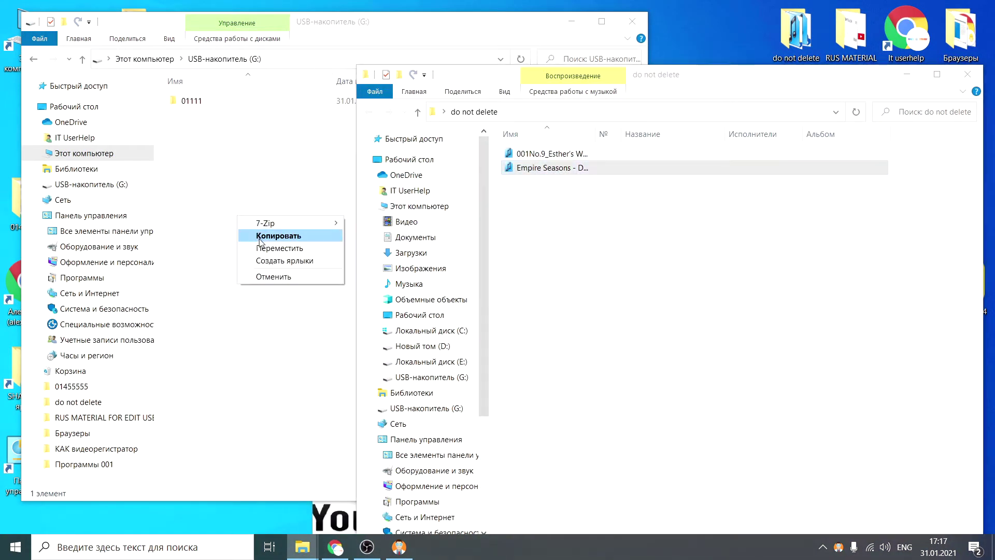
left_click(272, 236)
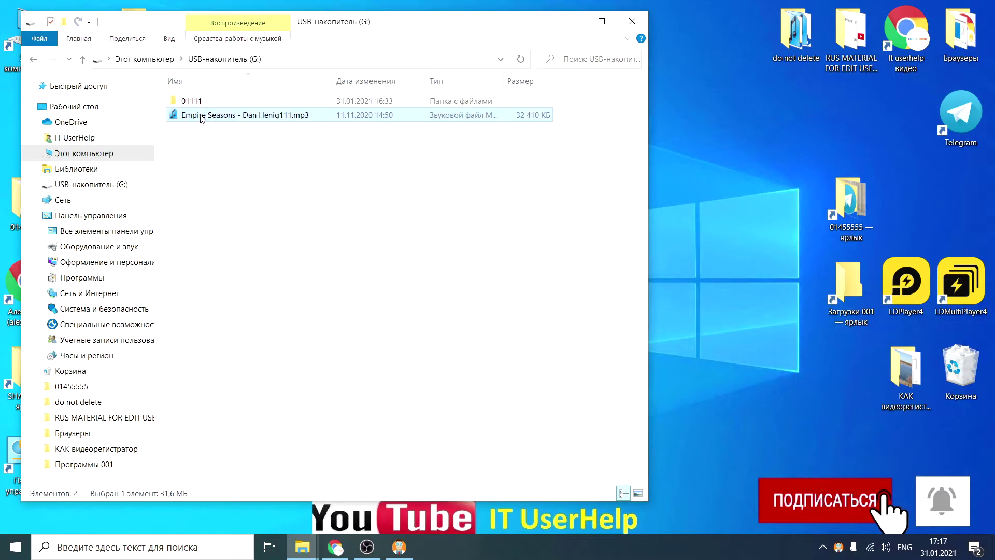
Rename the copied MP3 on the USB drive to "песня 0111.mp3" and open it.
left_click(201, 117)
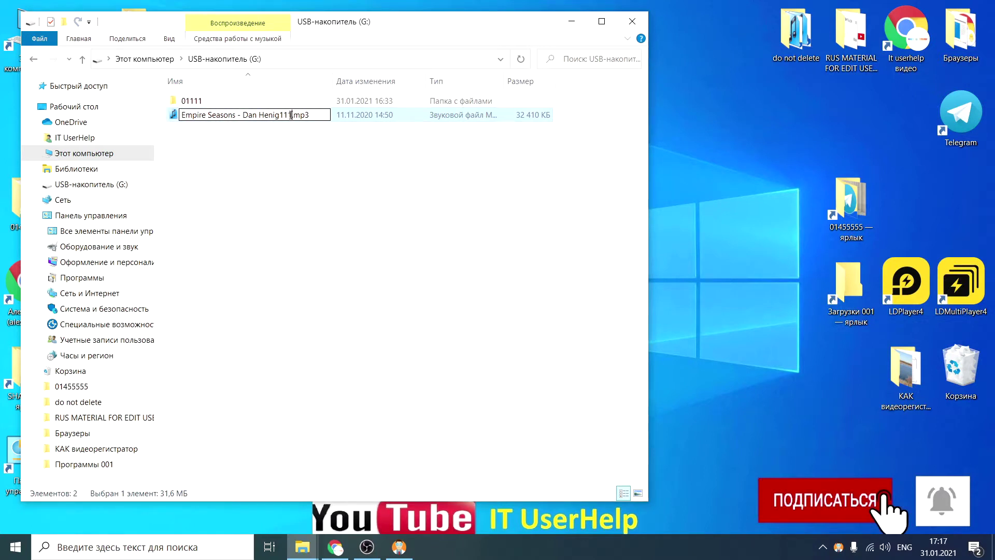
left_click_drag(291, 114, 183, 119)
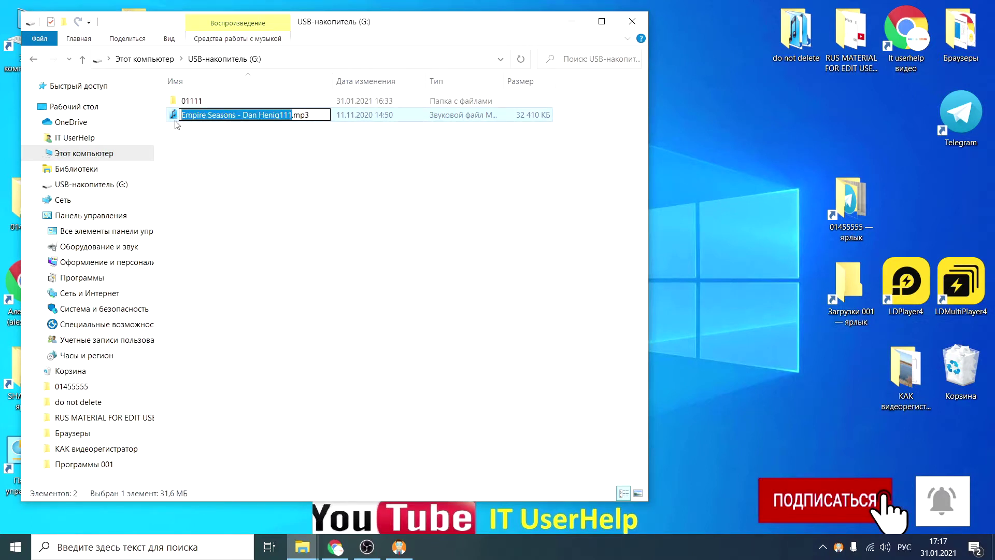
type("песня 0111")
left_click(202, 115)
key("Return")
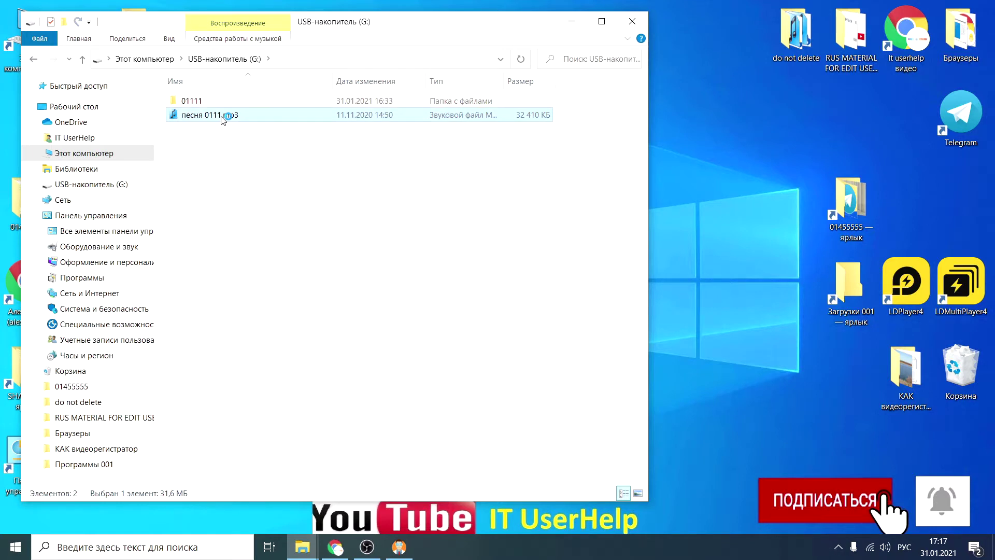
Listen to later parts of песня 0111.mp3 in Winamp, stop playback and minimize the player.
left_click(420, 191)
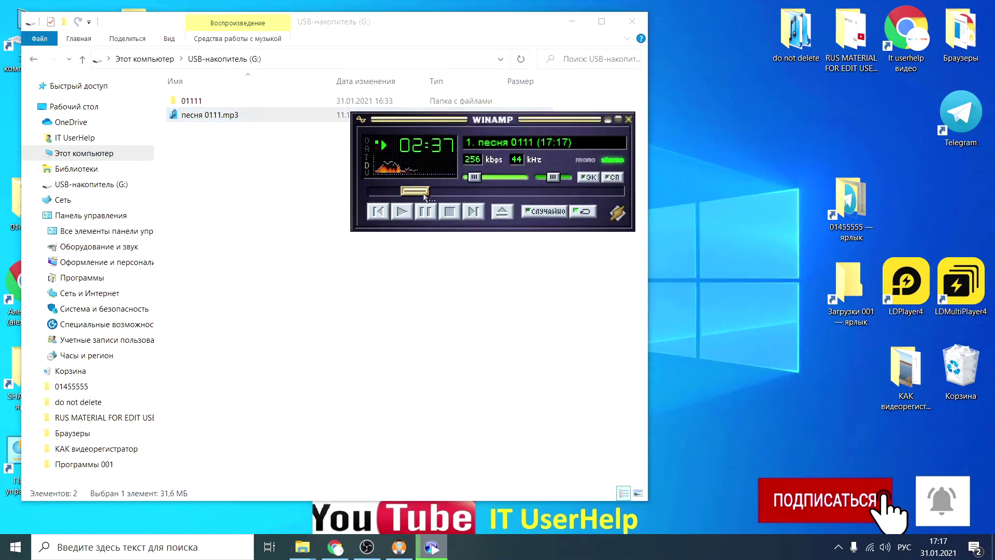
left_click(538, 192)
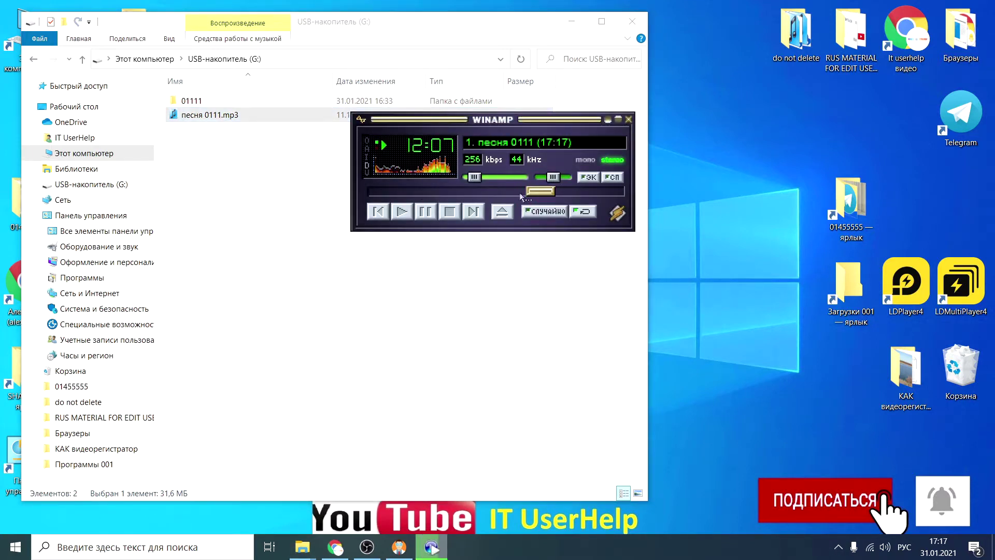
left_click(608, 120)
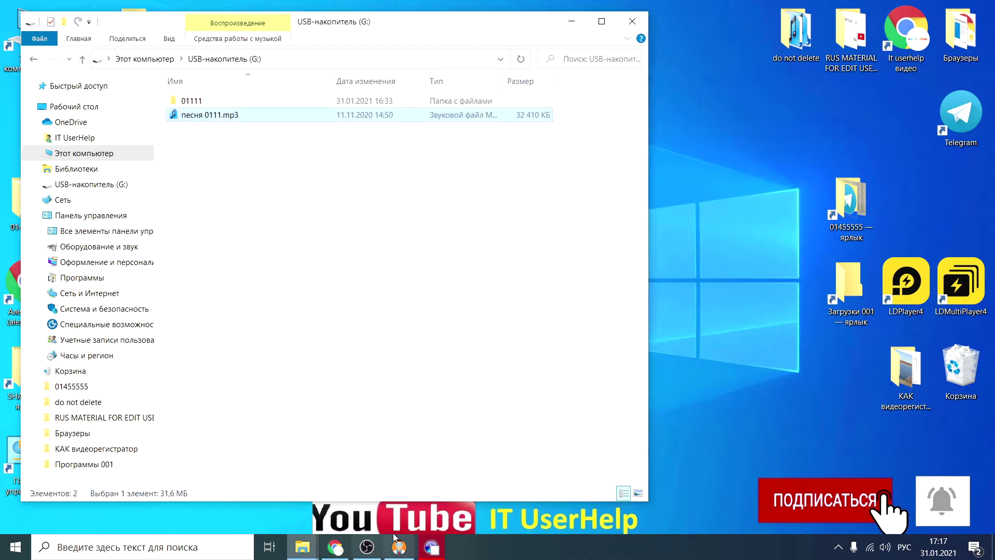
left_click(431, 547)
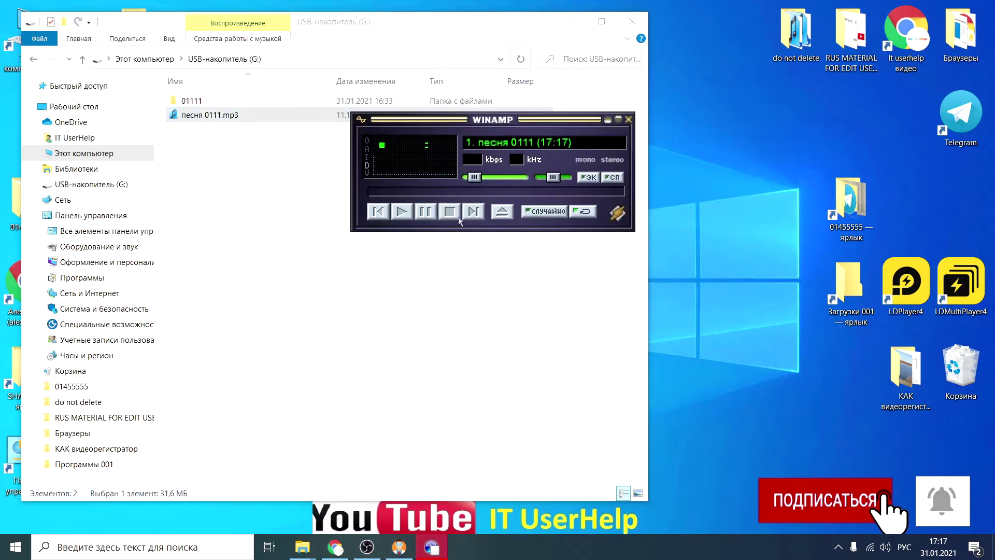
left_click(607, 121)
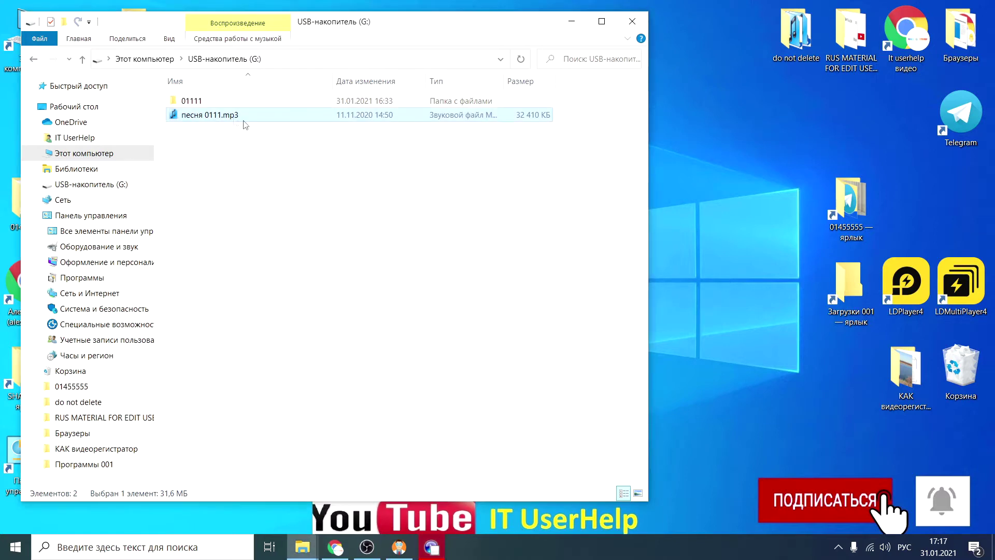
Permanently delete песня 0111.mp3 from the USB drive (G:).
right_click(212, 117)
left_click(211, 118)
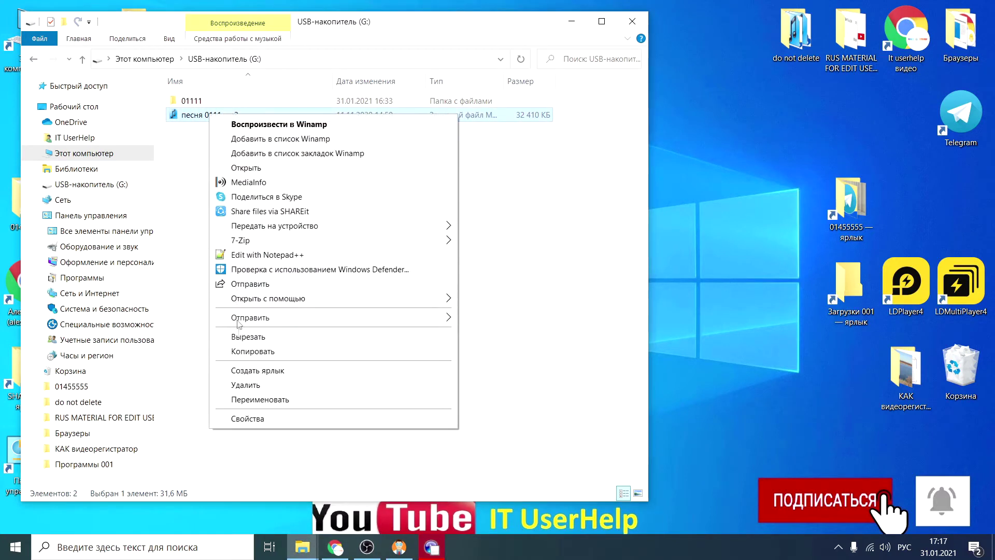
left_click(251, 388)
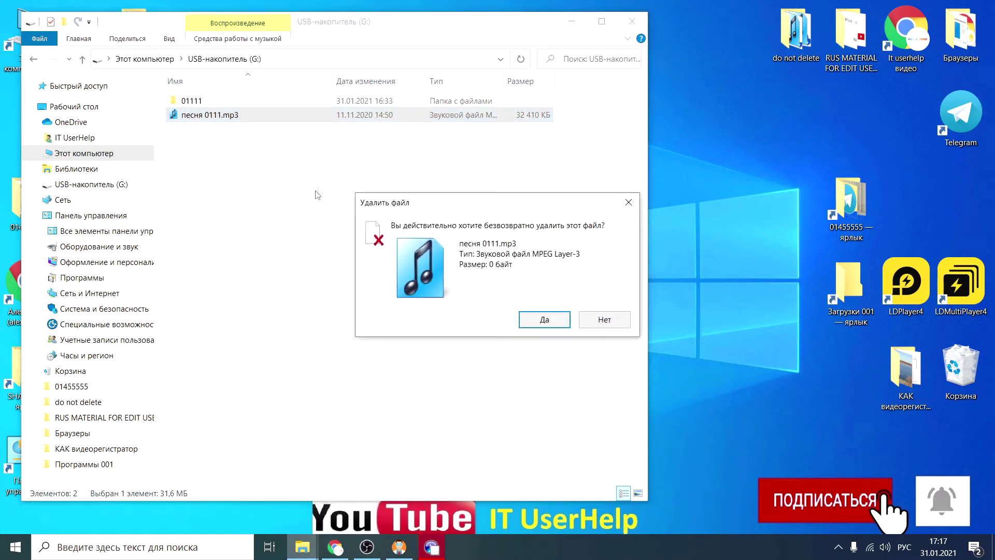
left_click(555, 319)
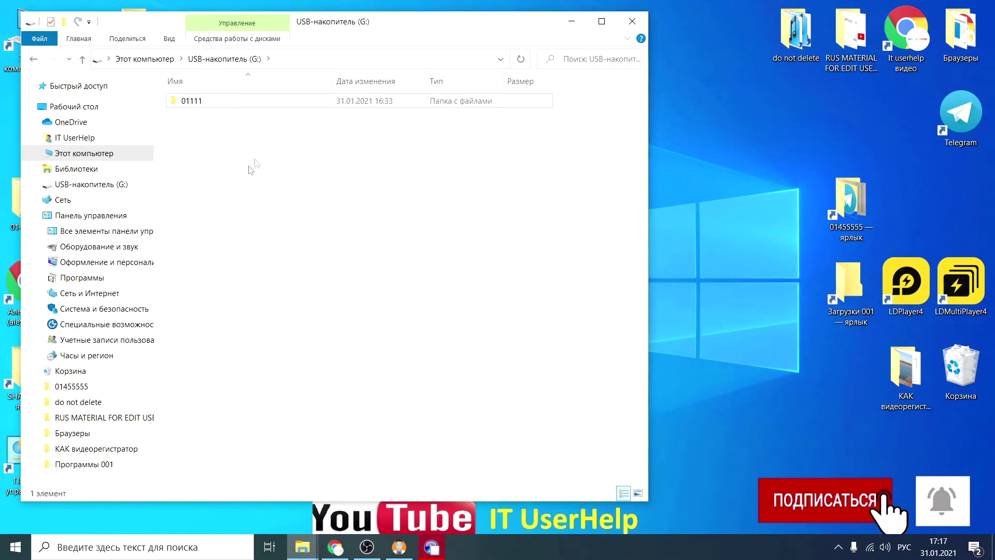
Switch to Disk Drill and scan the USB drive (G:) for lost data with all recovery methods.
left_click(571, 21)
left_click(399, 546)
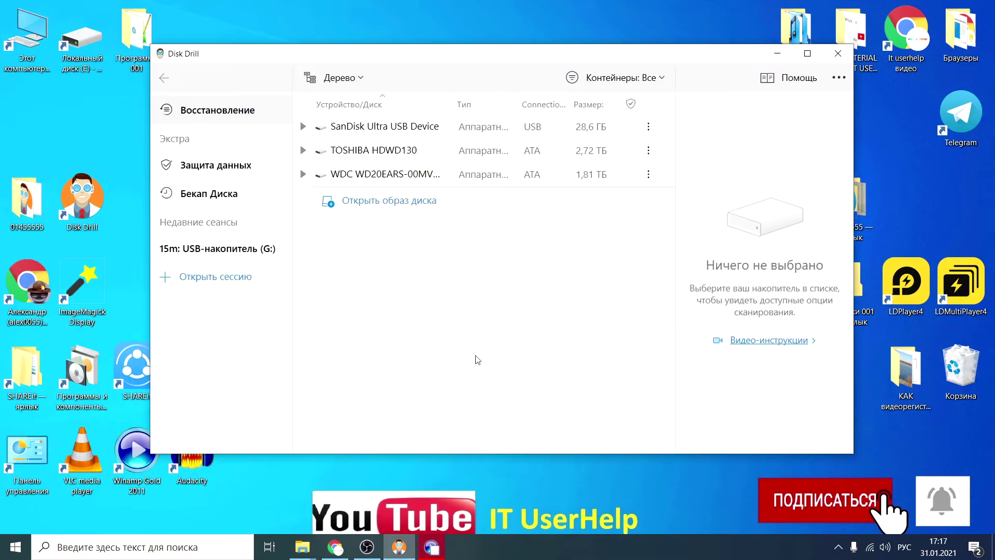
left_click(306, 130)
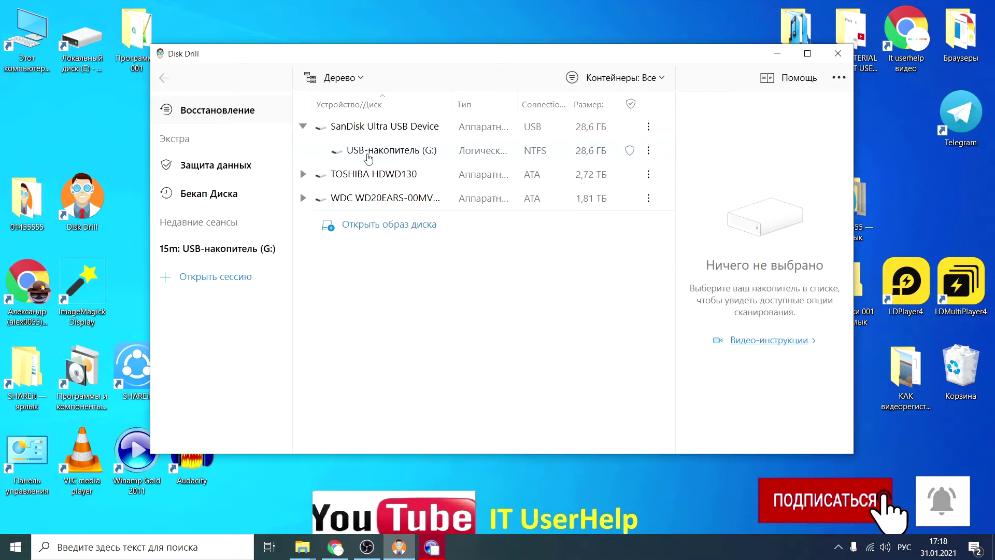
left_click(367, 155)
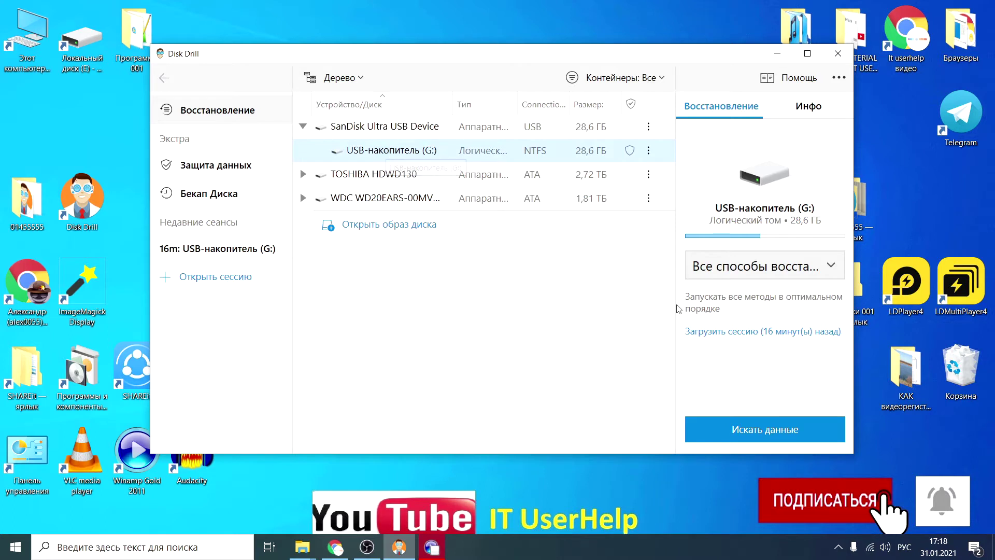
key("Return")
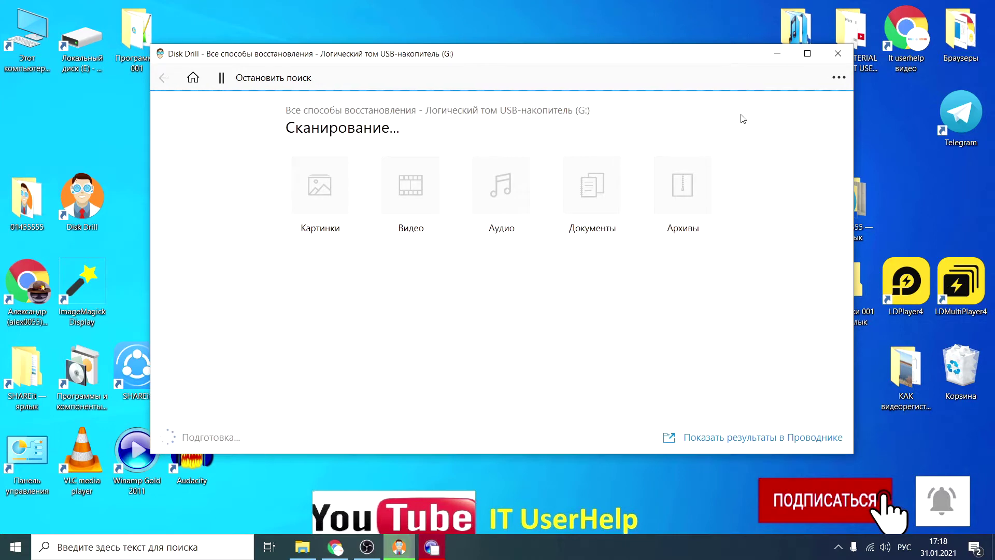
Show the found items, stop the scan and expand the USB drive (G) folder under the found files.
left_click(769, 86)
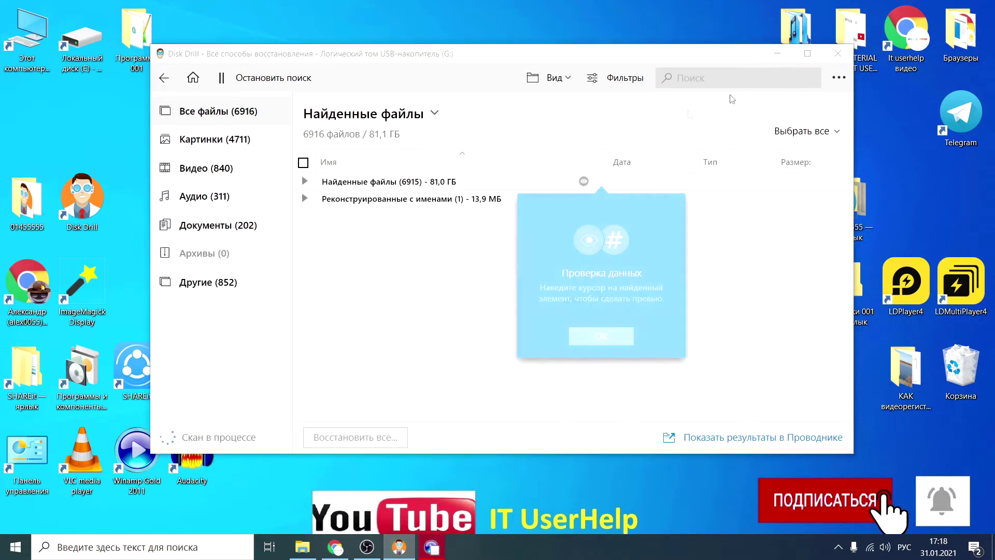
left_click(304, 182)
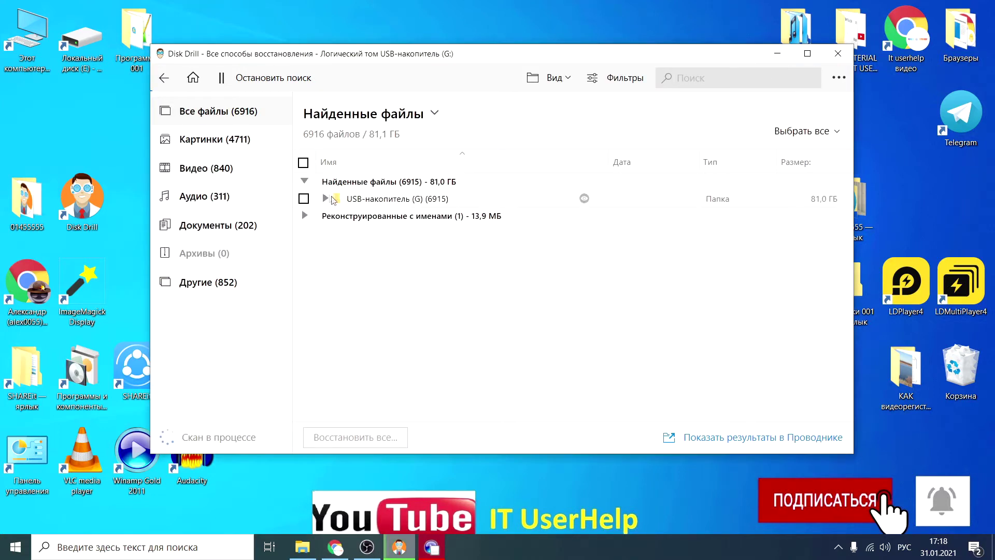
left_click(261, 77)
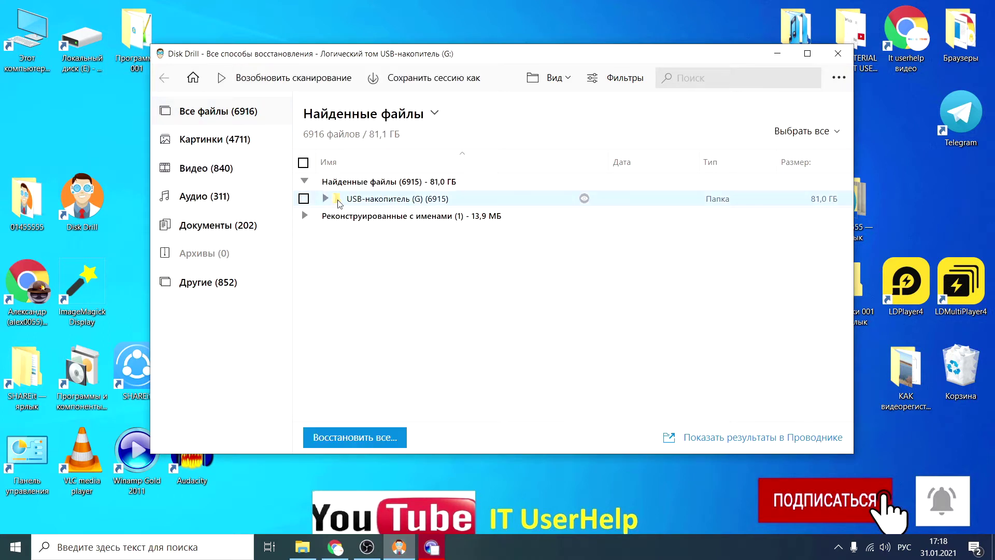
left_click(327, 199)
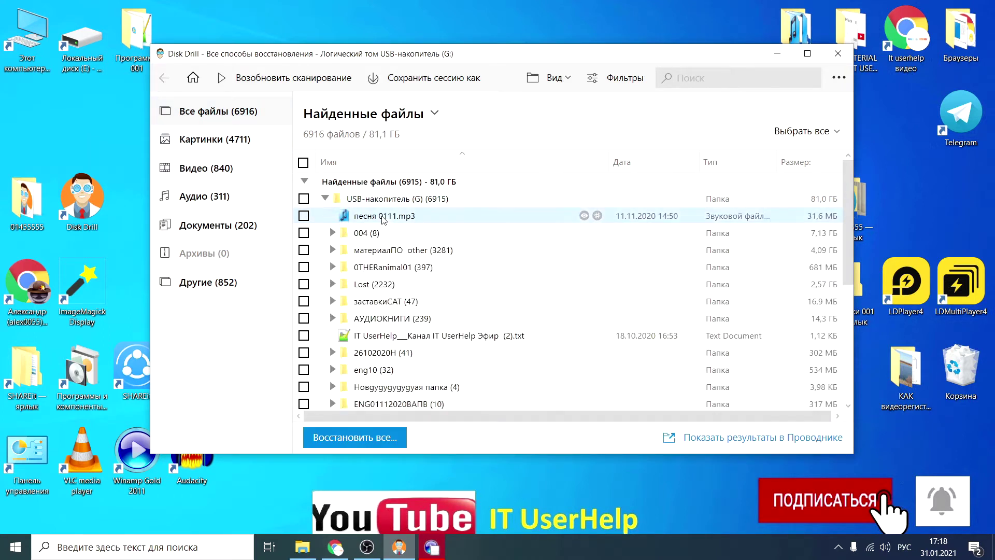
Recover песня 0111.mp3 to the Desktop folder and close Disk Drill.
left_click(303, 216)
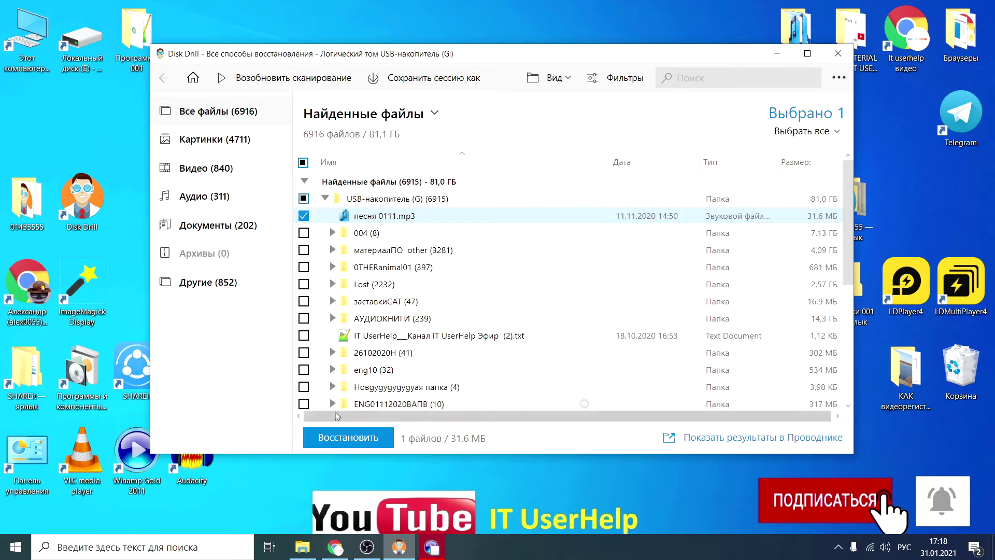
left_click(349, 438)
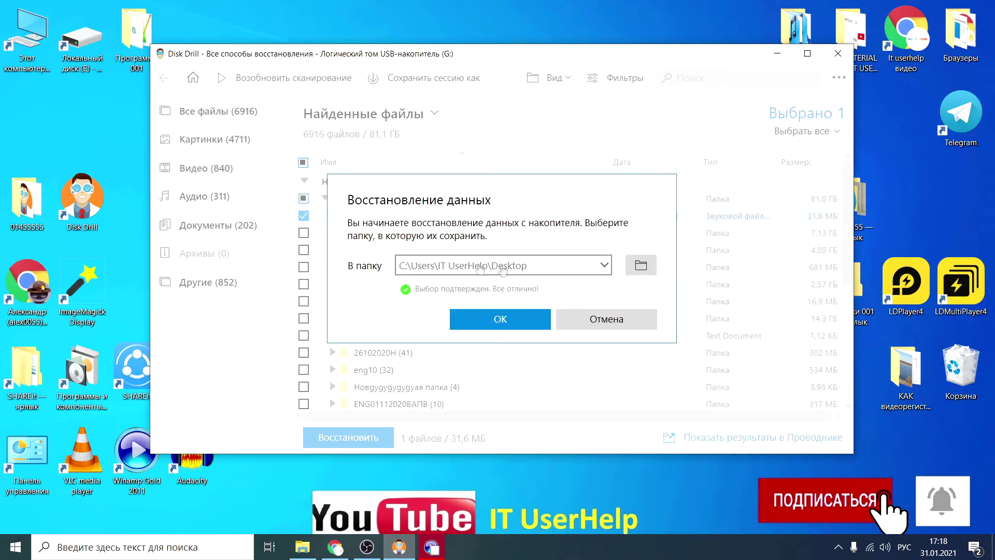
left_click(516, 322)
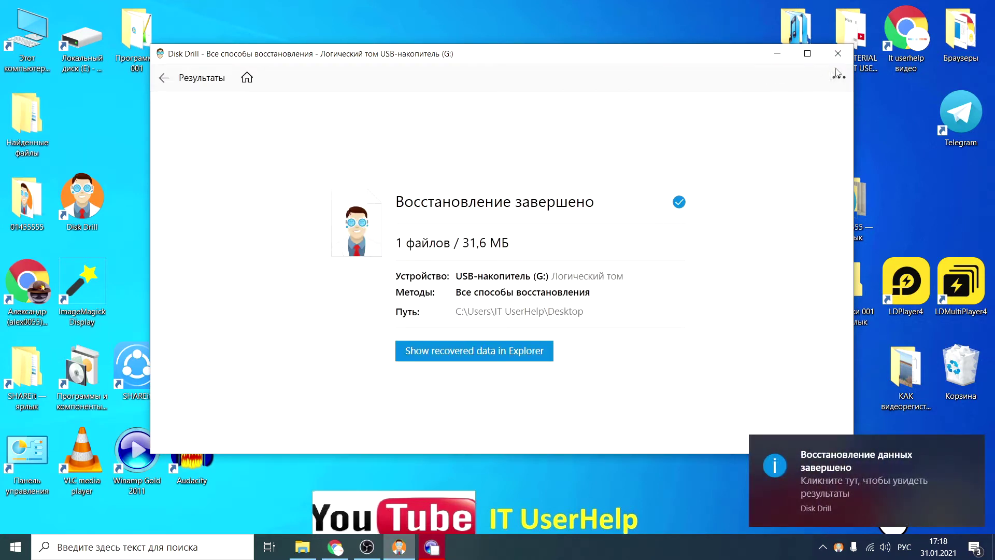
left_click(836, 54)
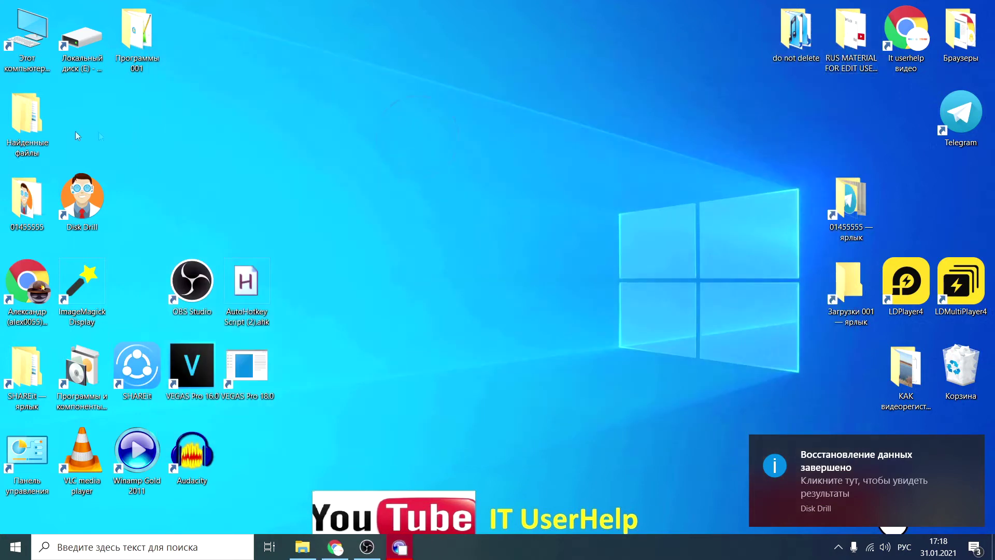
Play the recovered song from the desktop folder "Найденные файлы", sample a later part, stop it and close Winamp.
double_click(36, 119)
double_click(251, 107)
left_click(245, 105)
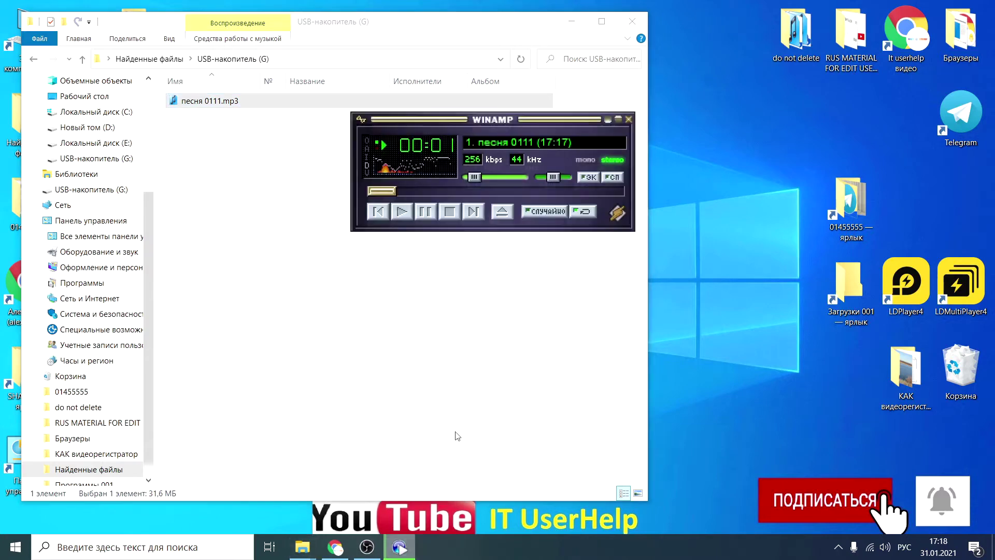
left_click(518, 191)
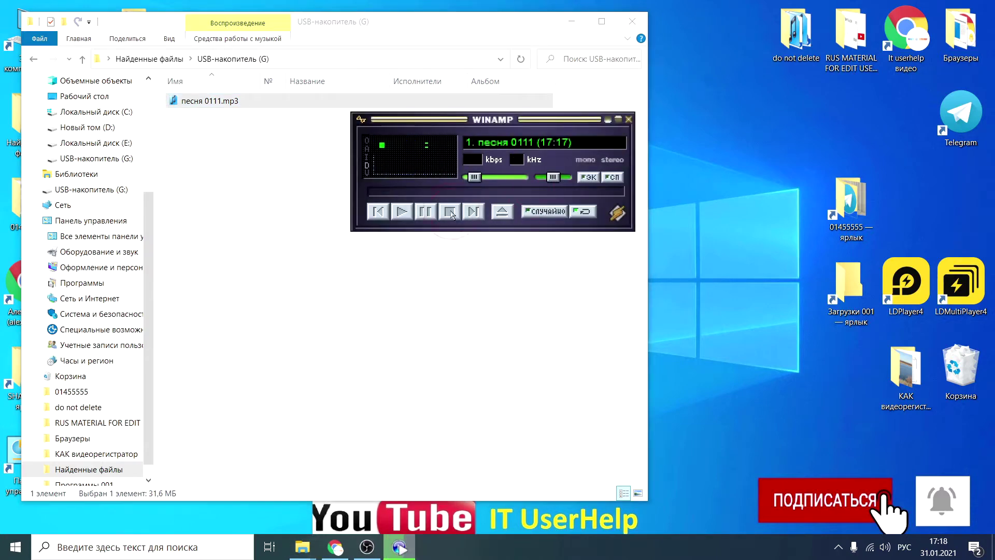
left_click(629, 119)
Go back to the "Найденные файлы" folder, reopen its USB drive (G) subfolder and minimize the window.
left_click_drag(396, 32, 553, 78)
left_click(148, 104)
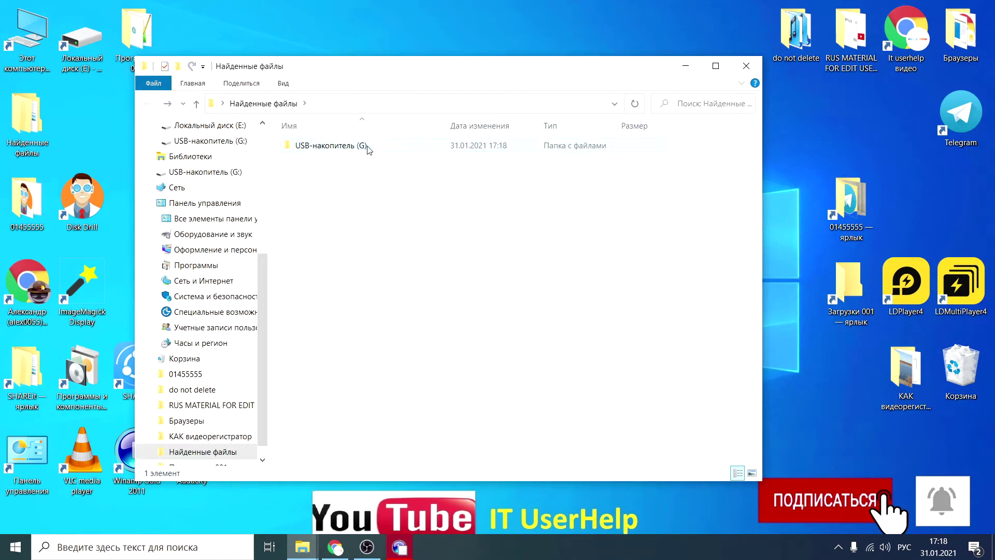
double_click(377, 141)
left_click(688, 69)
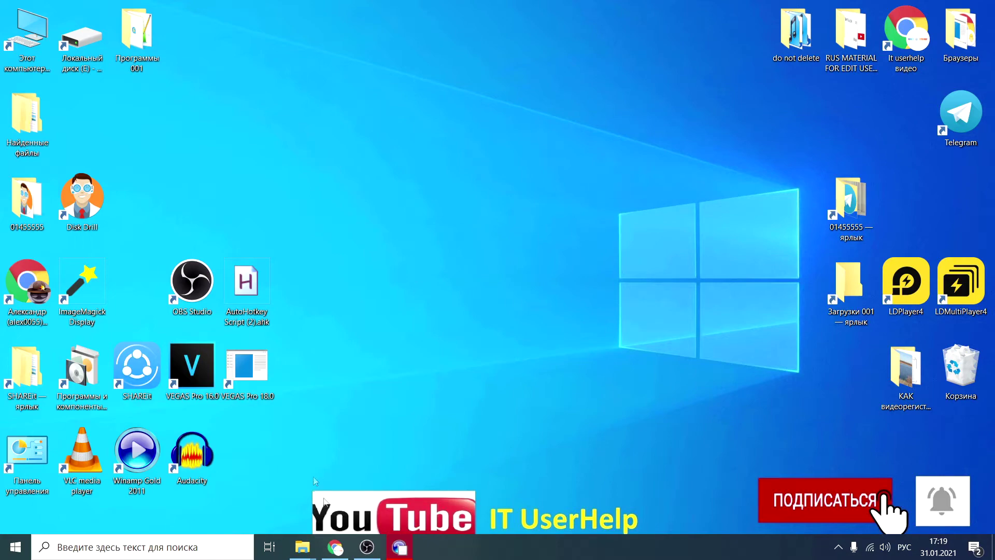
Switch to Chrome and search Google for "permadelete developerstree" in a new tab.
left_click(335, 547)
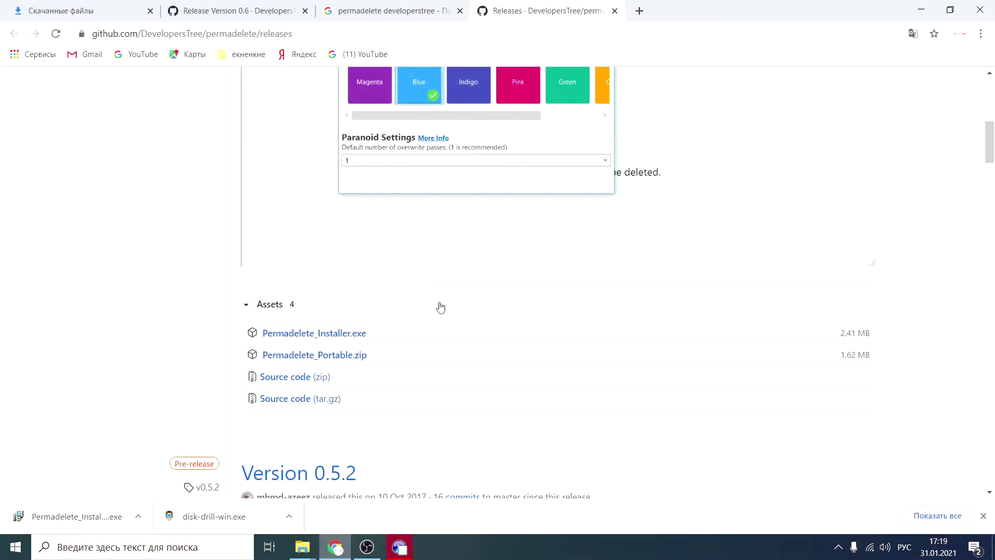
left_click(640, 11)
left_click(381, 10)
left_click(679, 9)
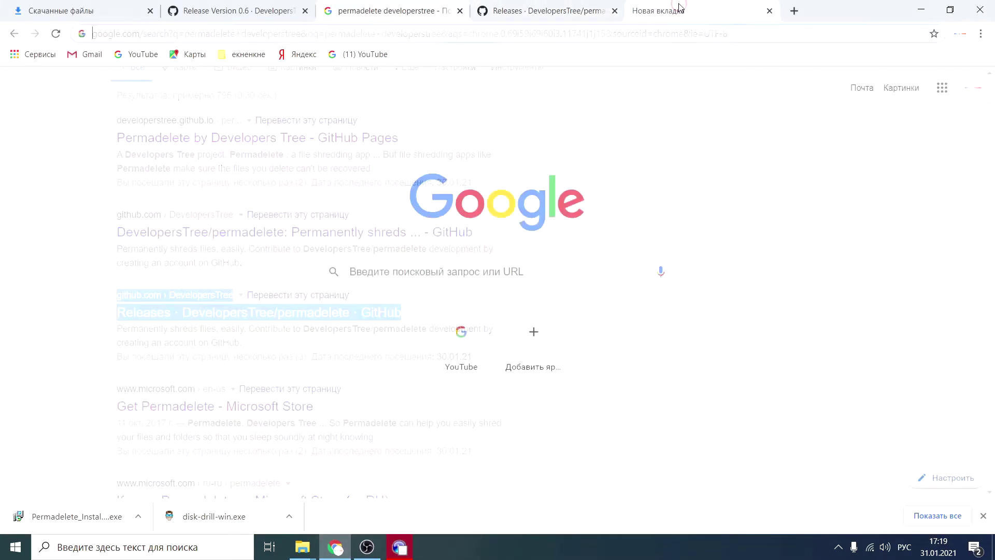
left_click(480, 268)
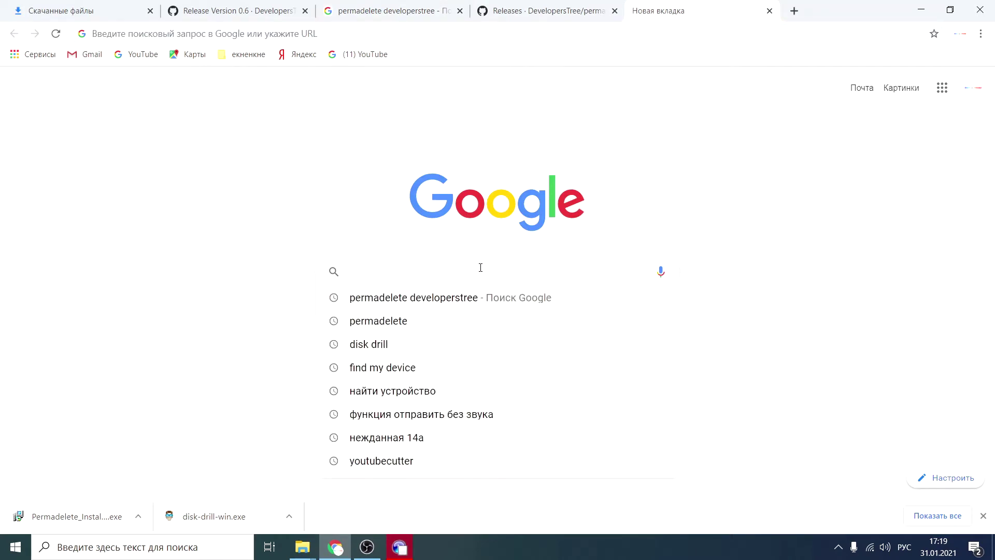
key("alt+shift")
type("perma")
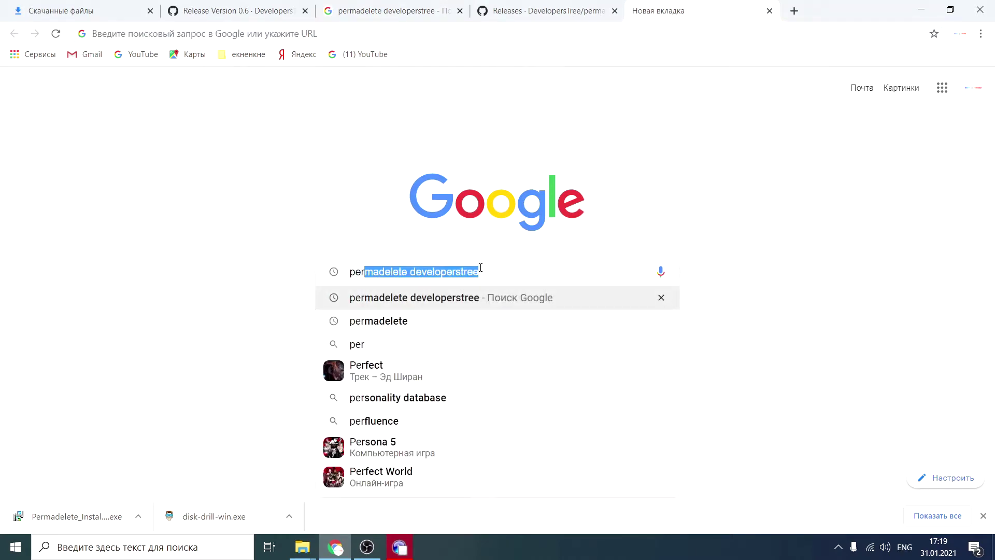
type("delete")
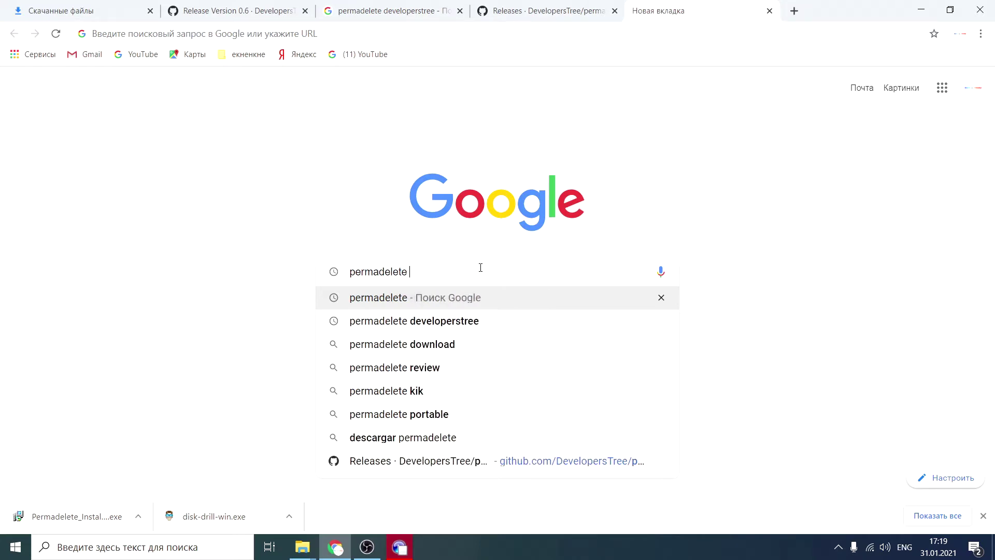
type(" develo")
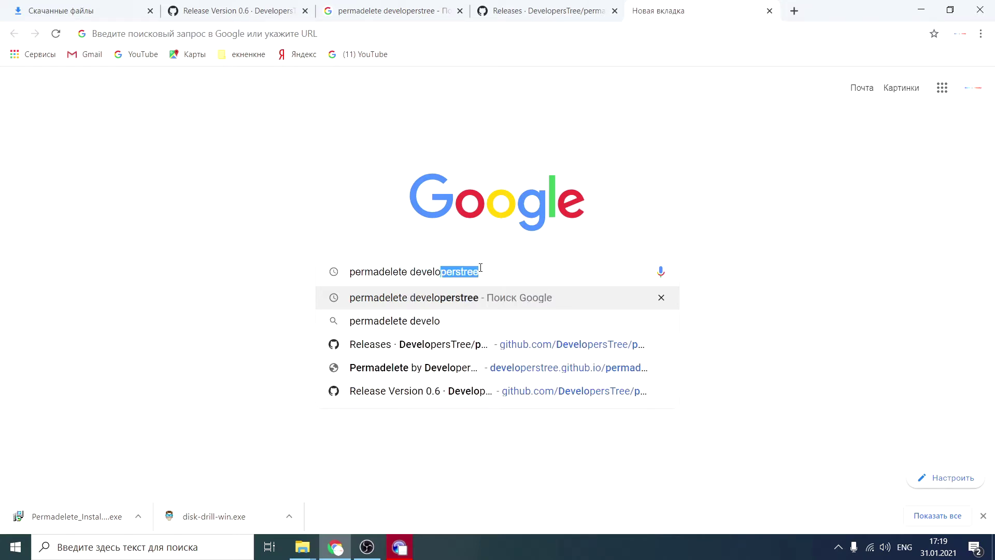
type("perstree")
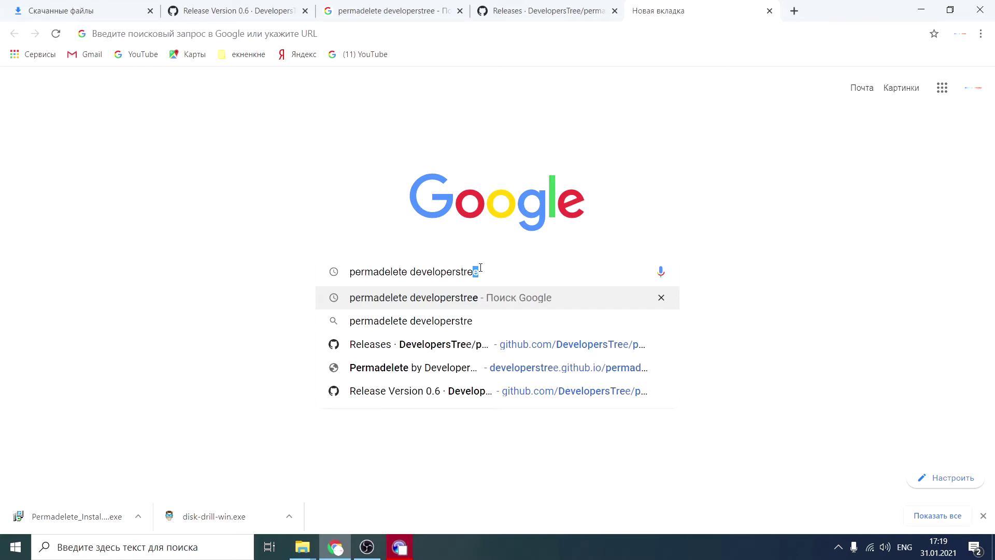
key("Return")
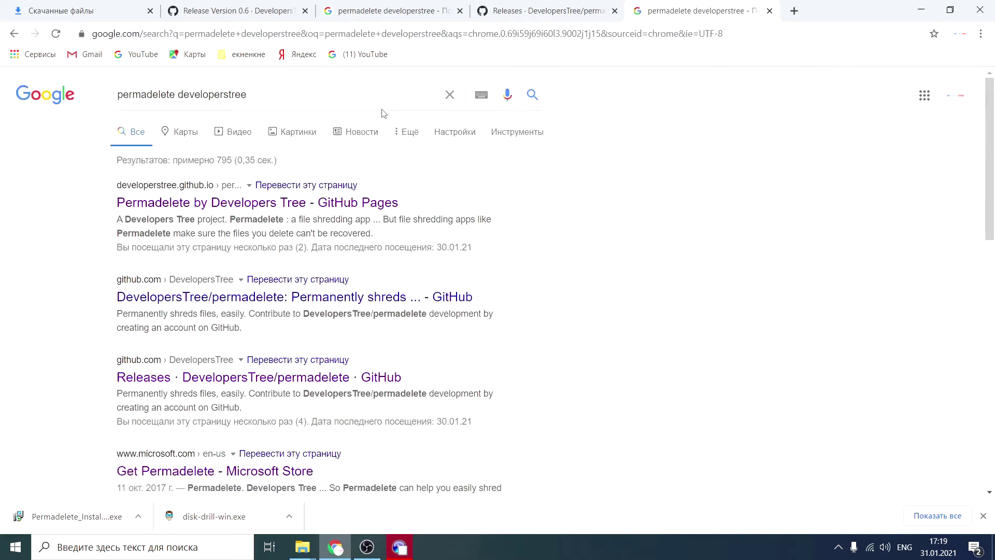
Open the search result "Releases · DevelopersTree/permadelete · GitHub".
scroll(405, 248, "down", 1)
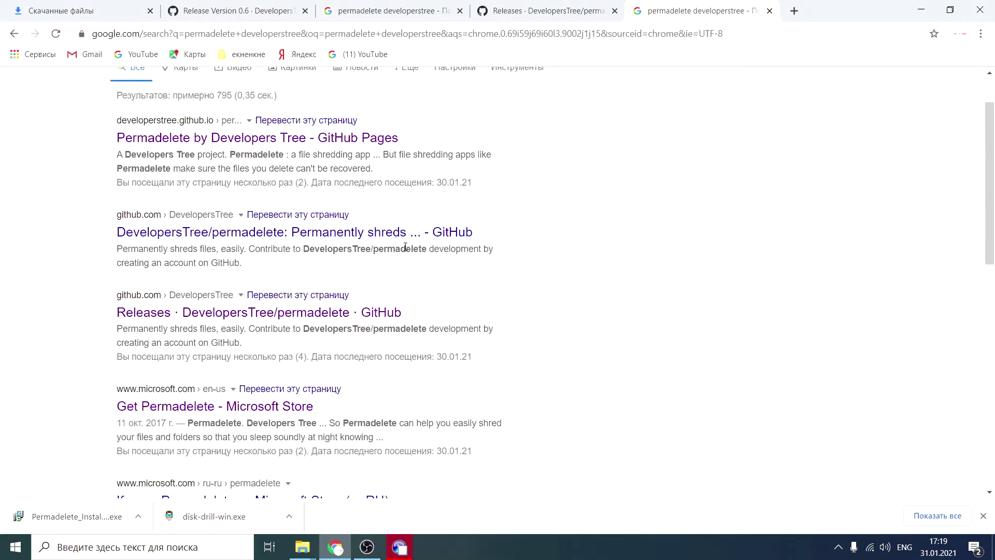
left_click_drag(96, 295, 212, 317)
left_click(214, 319)
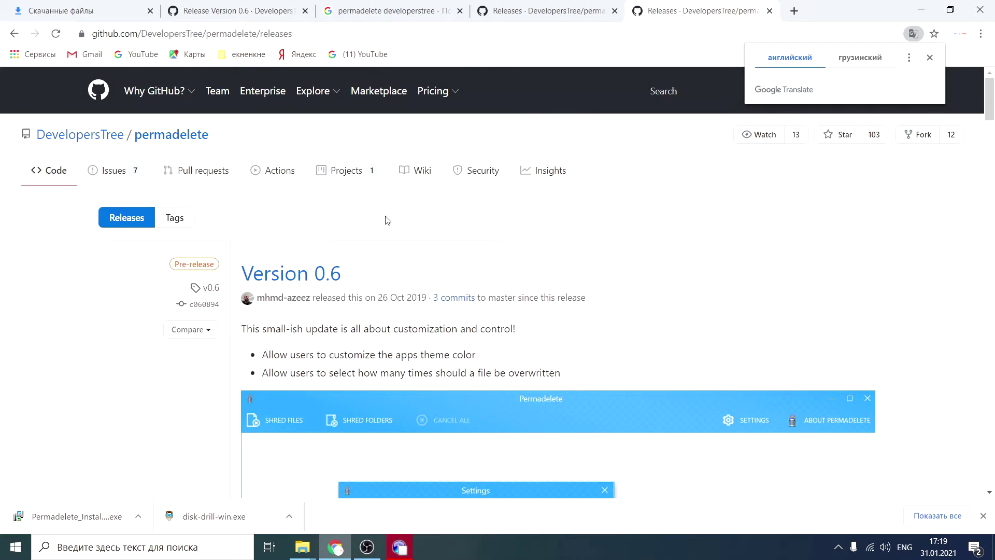
Highlight the web address of the permadelete releases page, compare with the earlier search tab and clear the highlight.
scroll(522, 230, "down", 1)
scroll(522, 228, "up", 1)
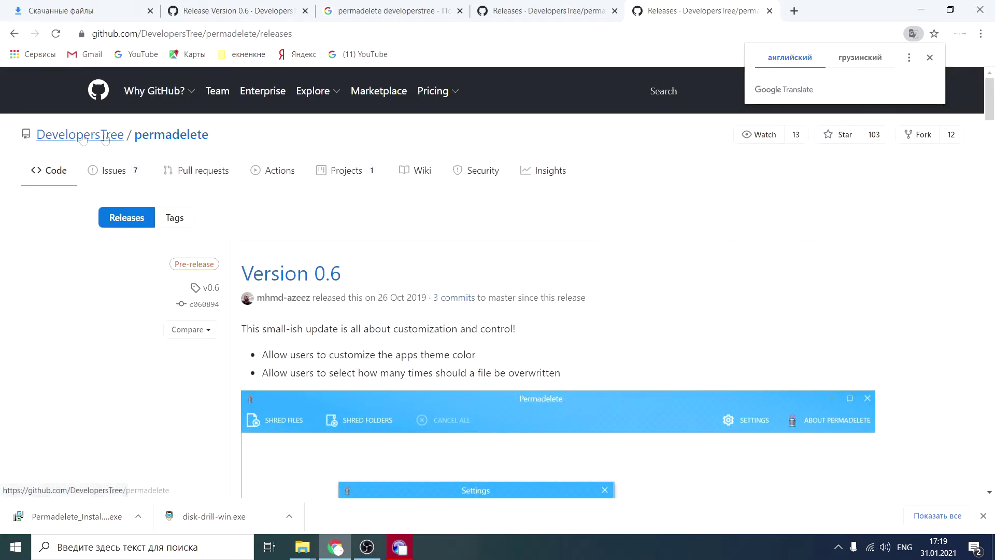
mouse_move(189, 95)
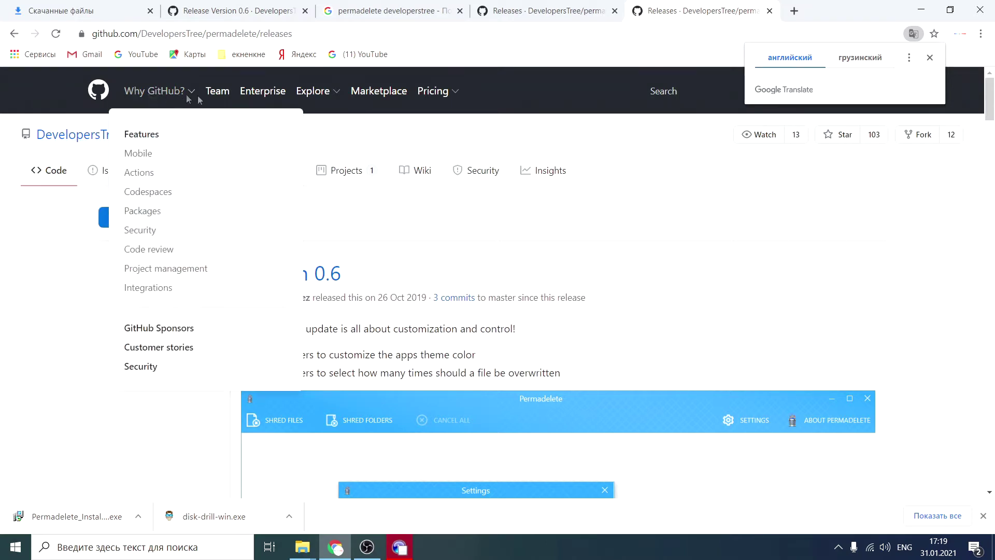
left_click(308, 33)
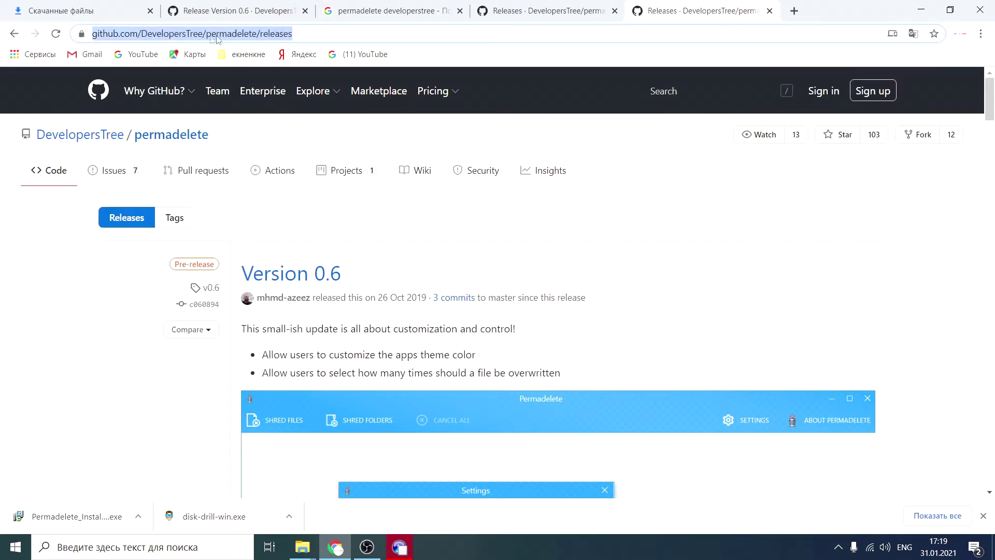
left_click(387, 17)
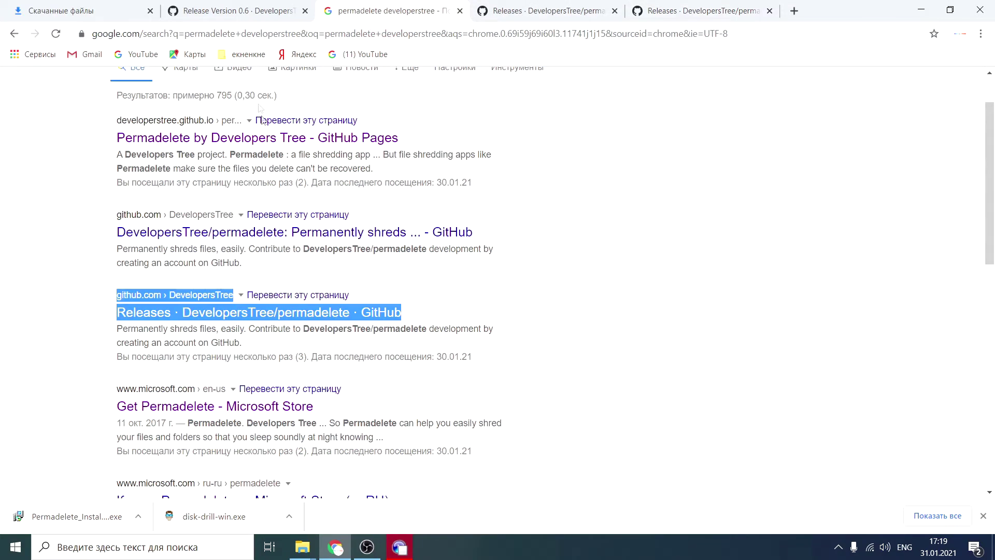
left_click(702, 7)
left_click_drag(318, 35, 87, 37)
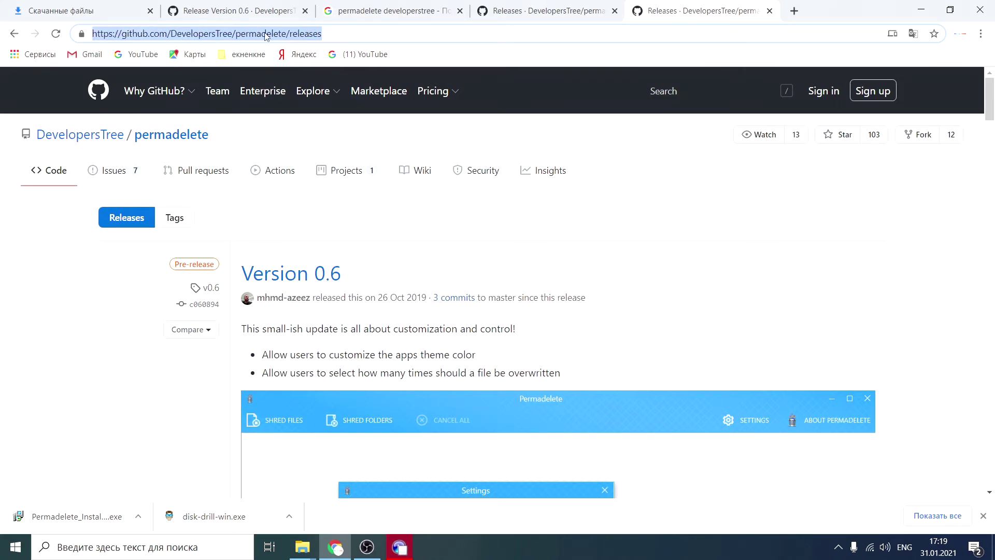
left_click(500, 273)
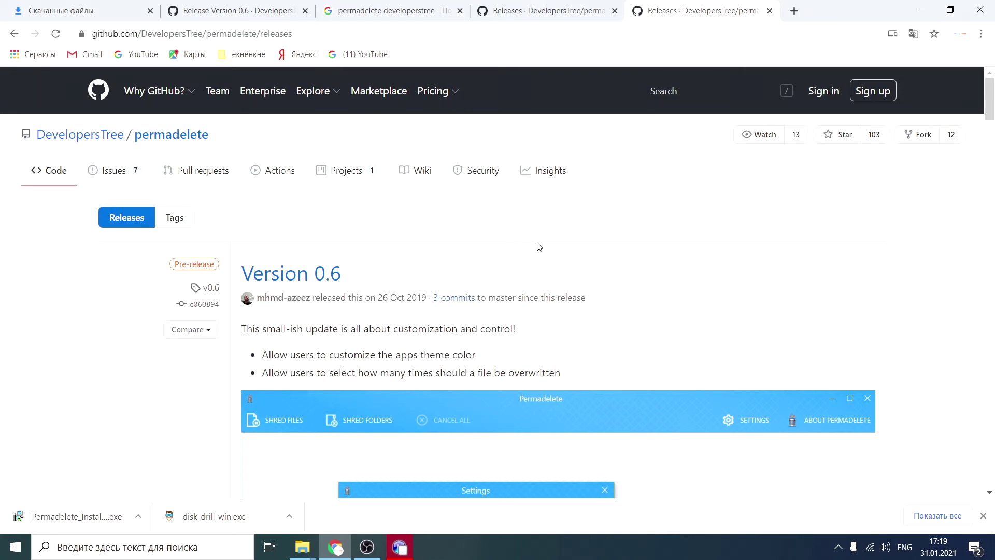
Look through the releases listed on the permadelete page, from Version 0.6 to the older versions.
scroll(518, 238, "down", 10)
scroll(506, 229, "up", 10)
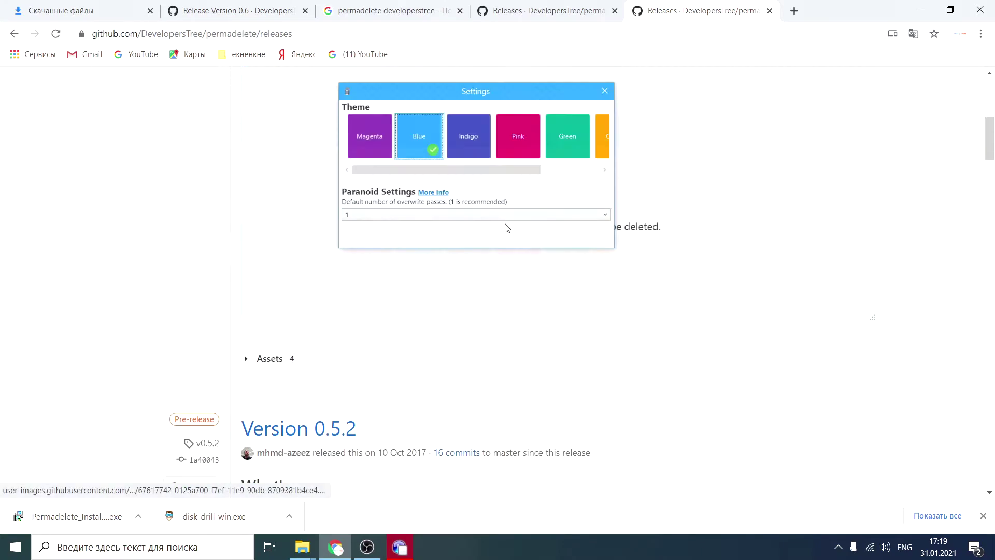
scroll(506, 228, "down", 10)
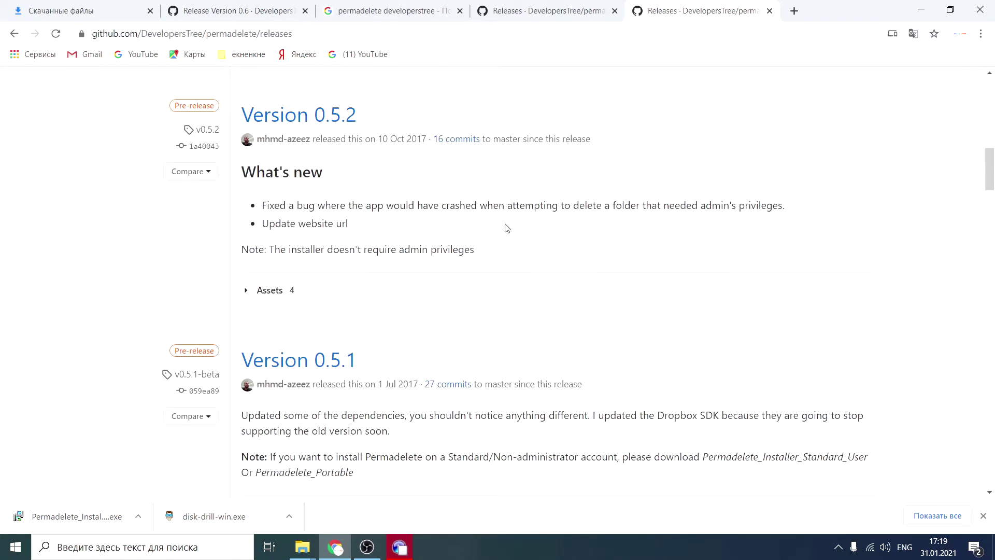
scroll(507, 228, "up", 10)
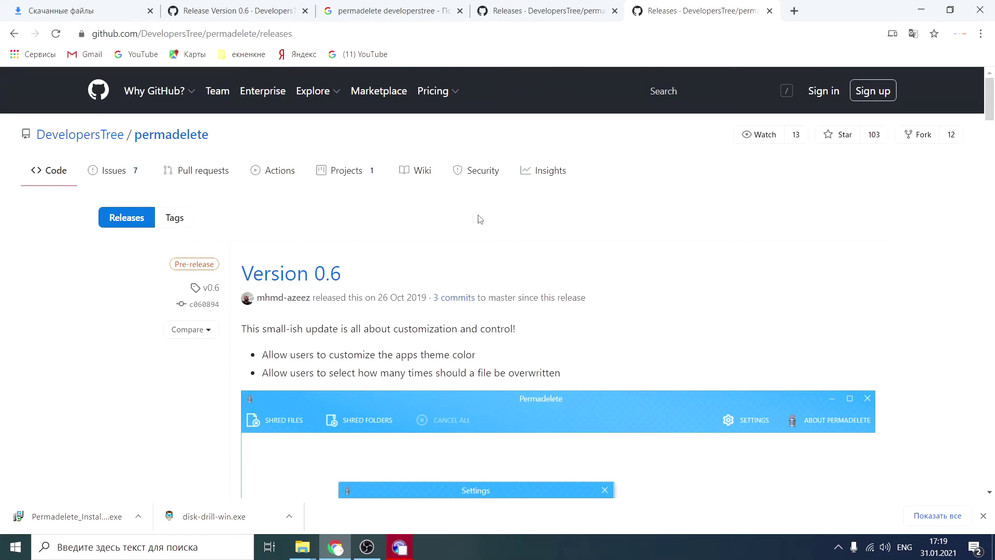
scroll(480, 218, "down", 10)
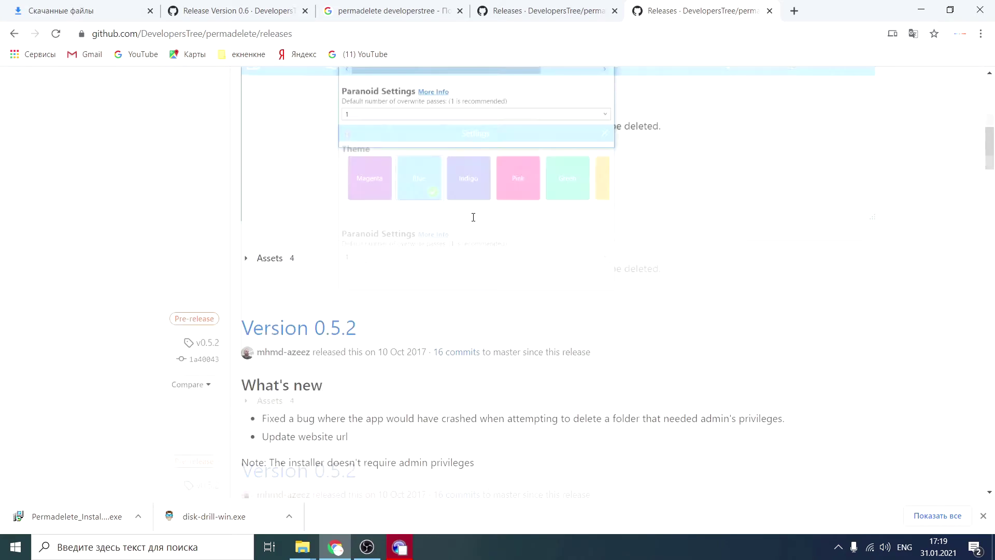
scroll(473, 217, "up", 10)
scroll(518, 244, "down", 10)
scroll(521, 245, "down", 5)
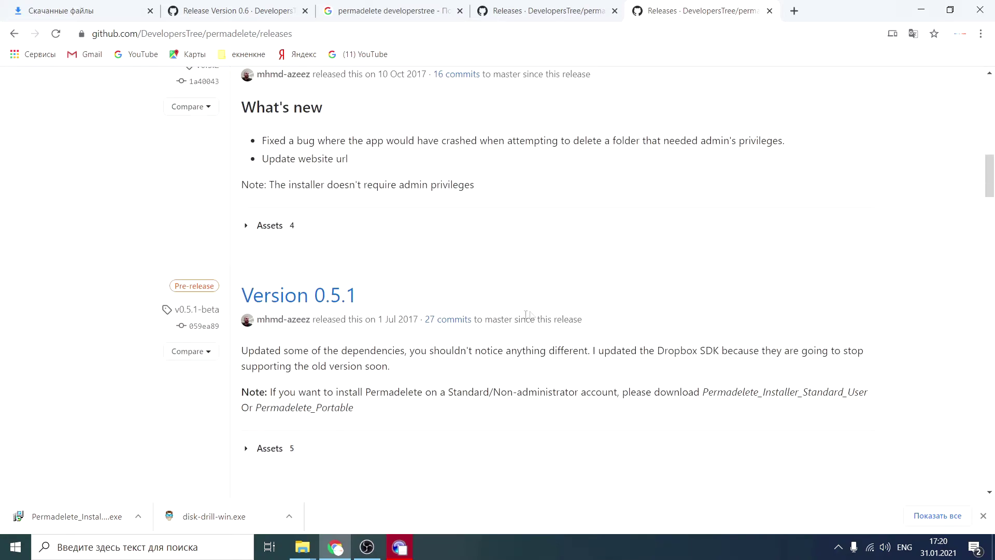
scroll(540, 309, "up", 15)
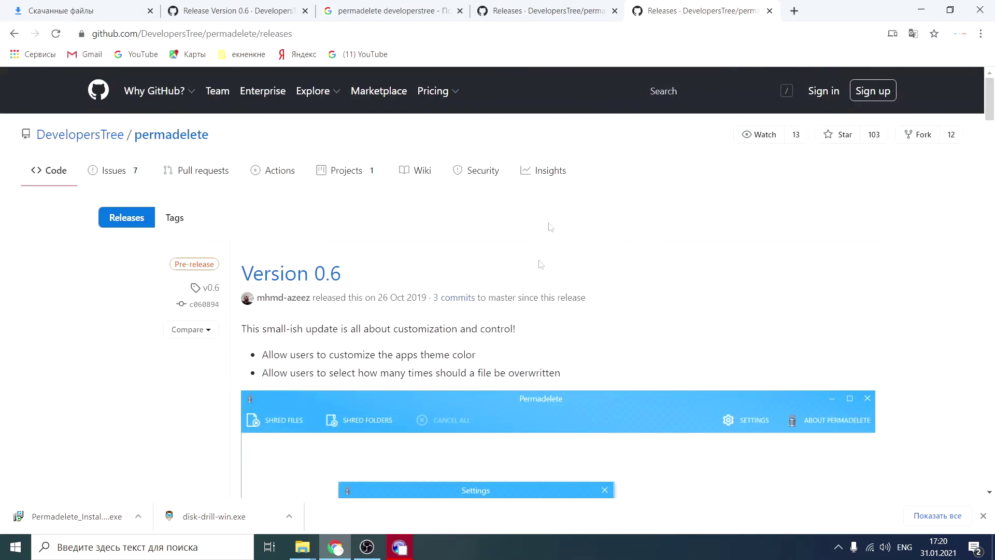
scroll(412, 206, "down", 1)
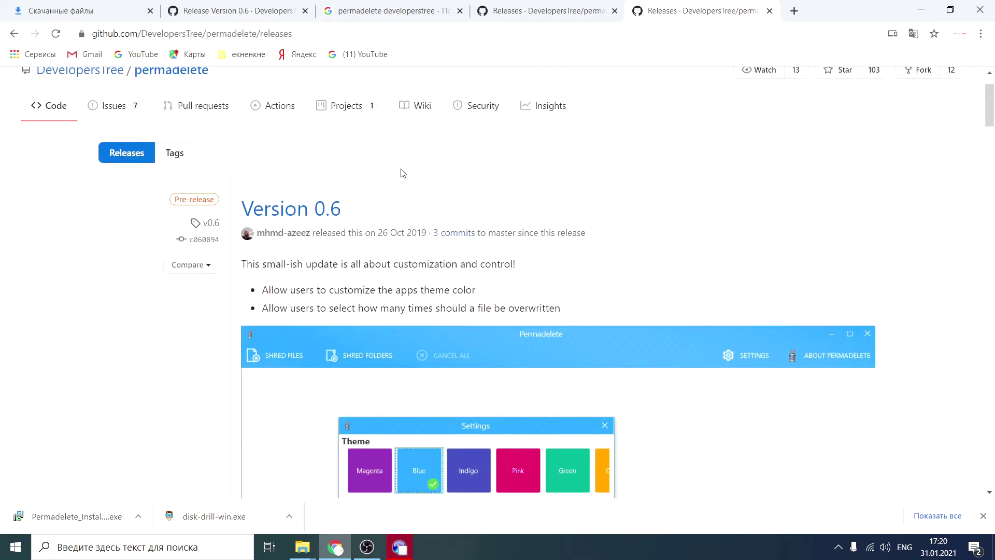
scroll(336, 215, "down", 1)
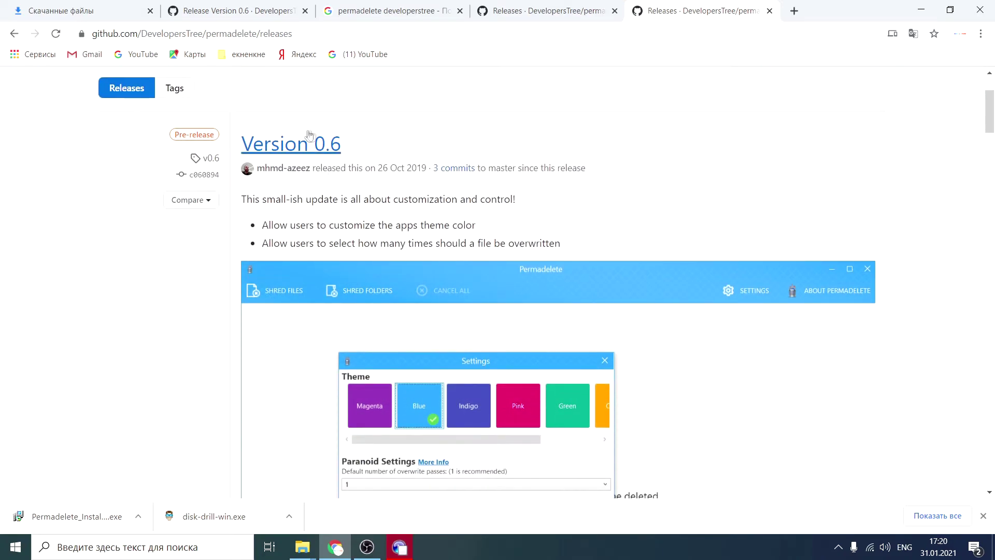
Highlight the Version 0.6 heading, look over that release's section and clear the highlight.
left_click_drag(370, 142, 241, 144)
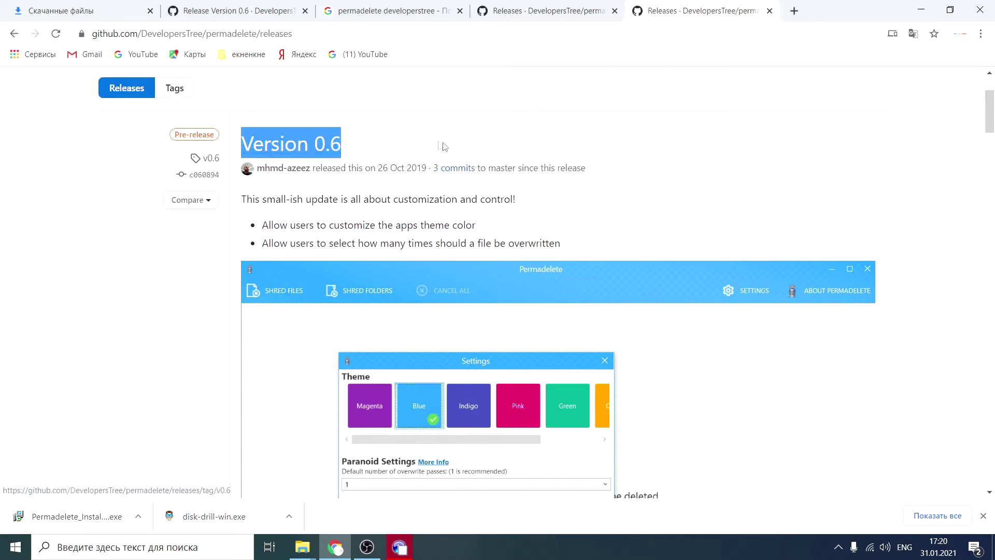
scroll(442, 147, "down", 8)
scroll(442, 177, "up", 8)
scroll(438, 242, "up", 2)
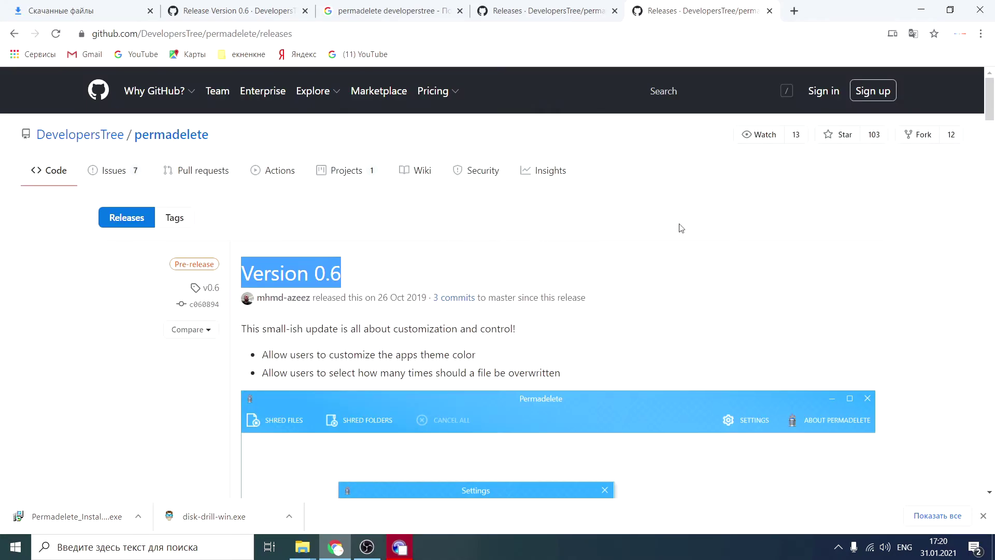
scroll(681, 228, "down", 2)
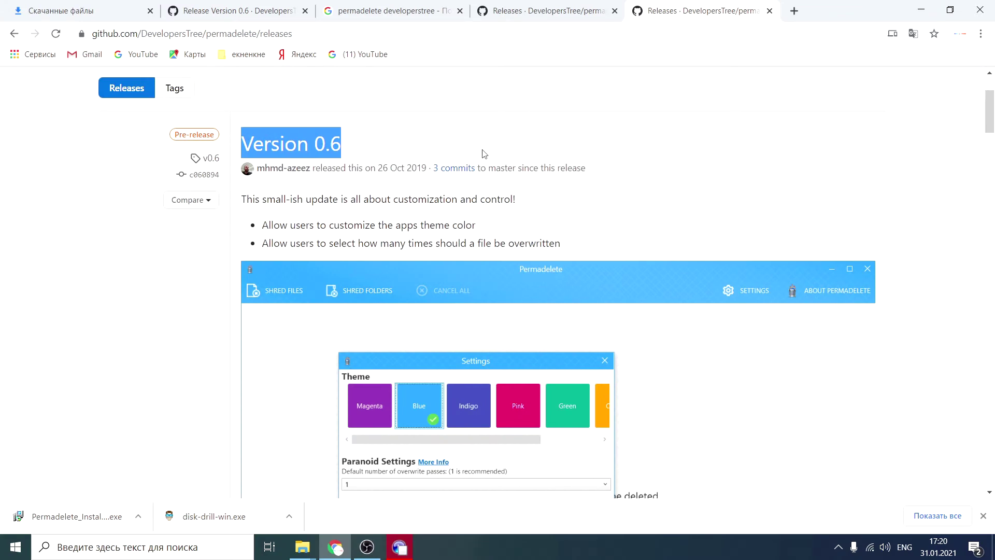
left_click(395, 143)
scroll(363, 135, "down", 1)
scroll(195, 112, "up", 1)
scroll(240, 133, "up", 3)
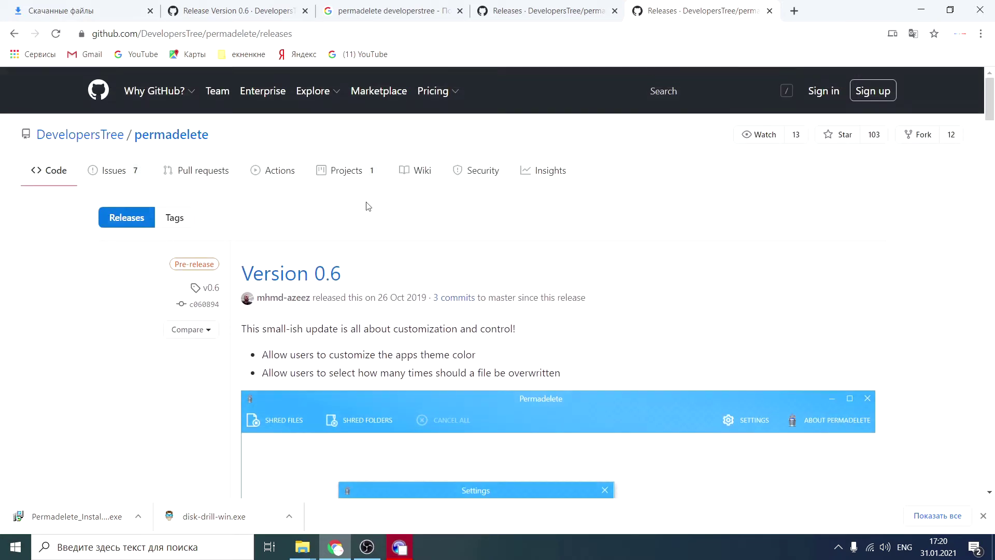
Expand the Version 0.6 assets, start downloading Permadelete_Installer.exe and cancel the download.
scroll(283, 199, "down", 1)
scroll(367, 213, "down", 10)
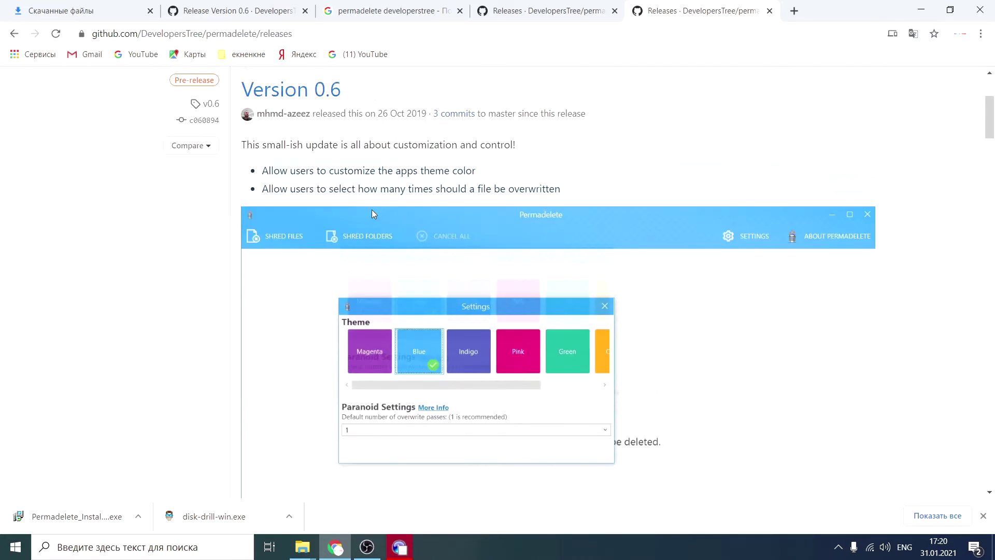
left_click(267, 176)
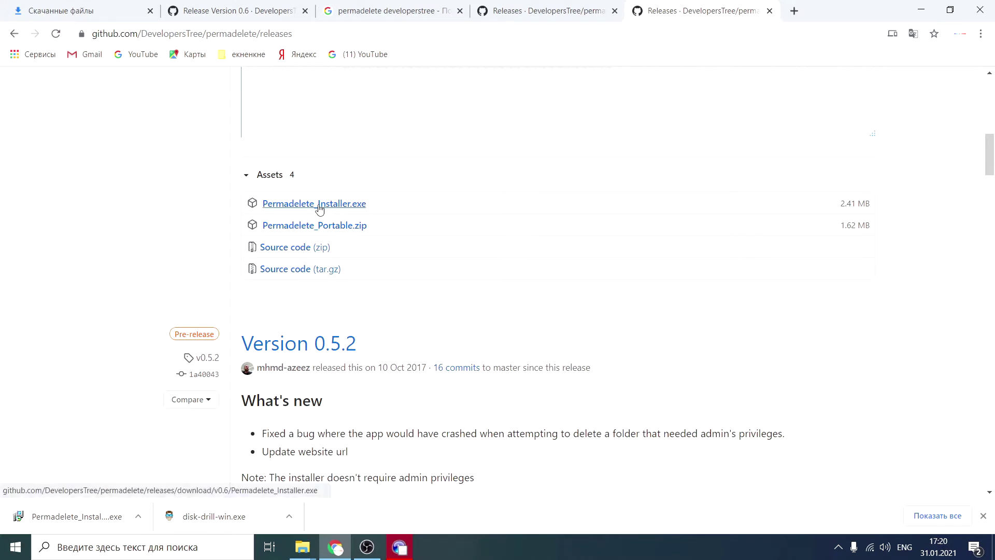
left_click(276, 211)
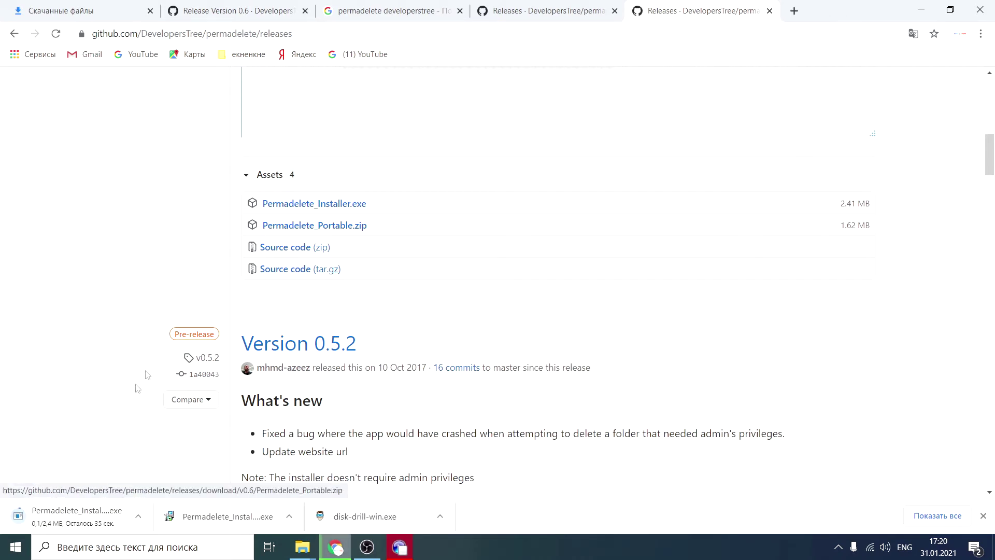
right_click(118, 524)
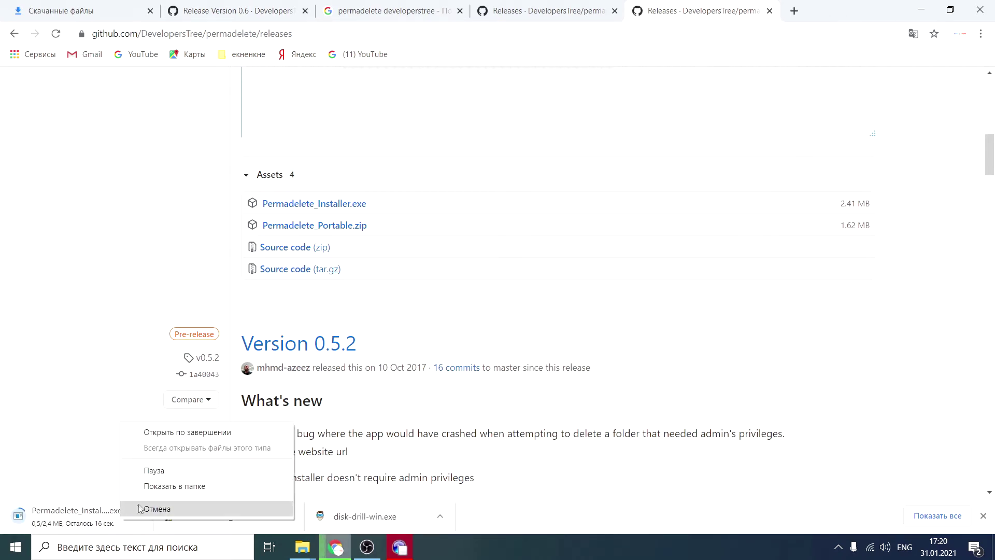
left_click(153, 506)
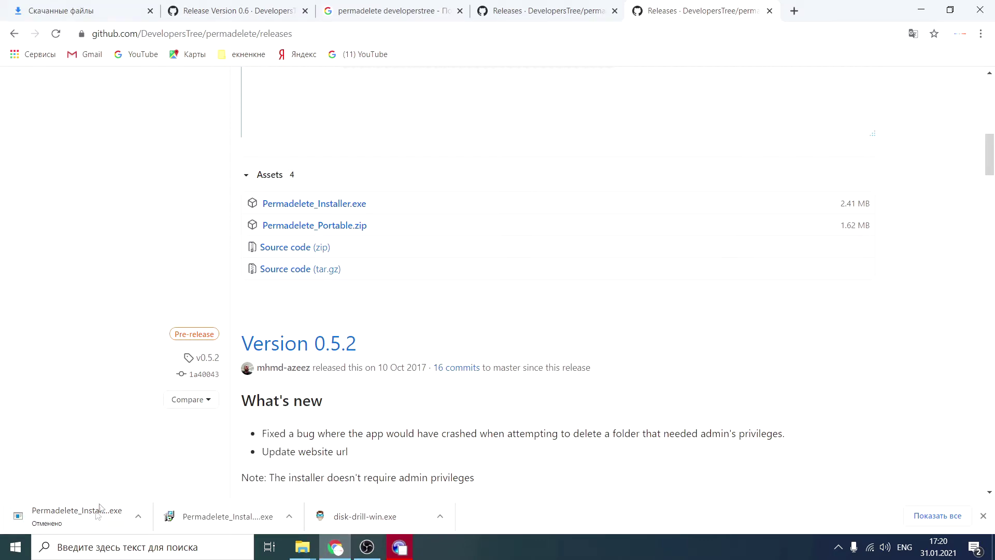
Minimize the browser, open the desktop folder 01455555 and select Permadelete_Installer.exe.
left_click(921, 9)
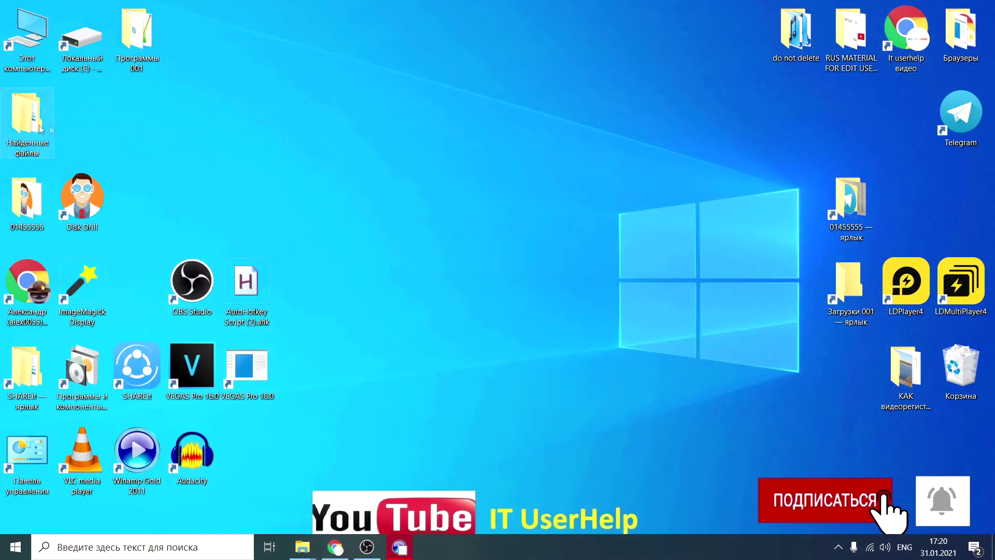
double_click(42, 207)
left_click(416, 187)
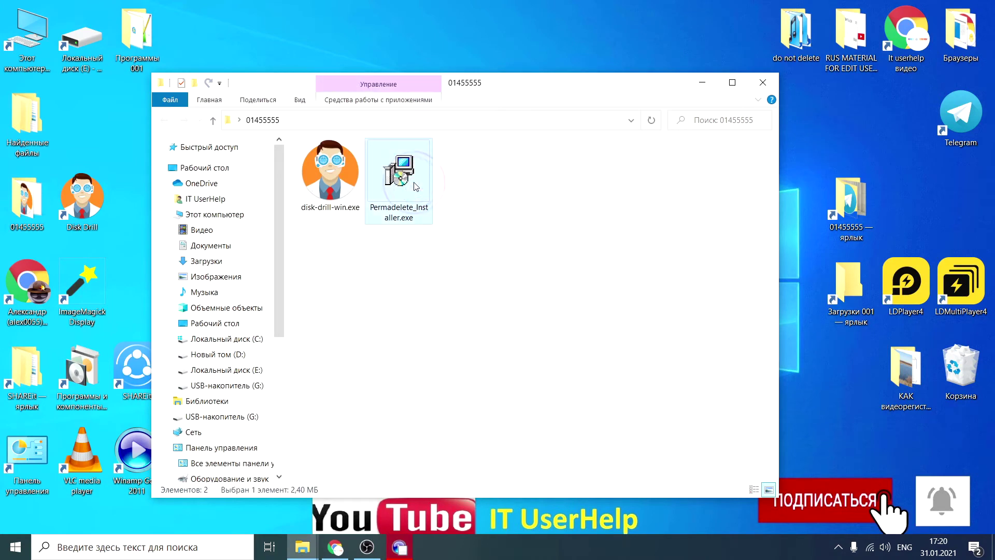
Run Permadelete_Installer.exe as administrator, read through the license agreement and accept it.
right_click(401, 169)
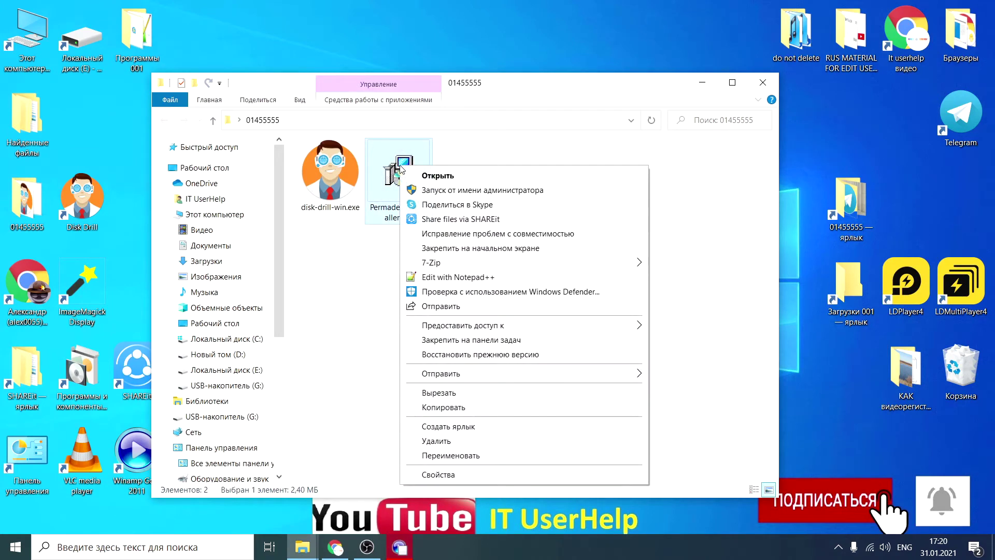
left_click(430, 190)
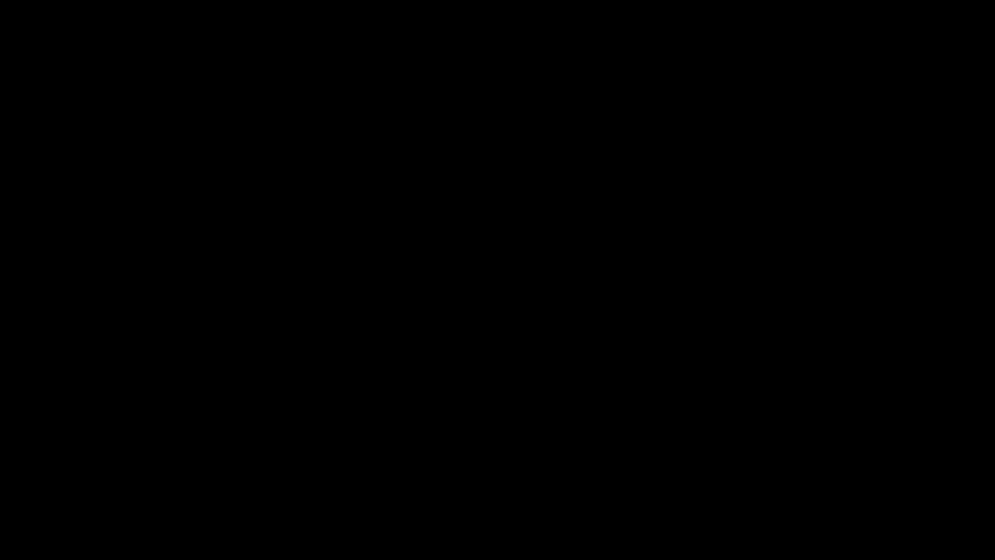
scroll(535, 269, "down", 5)
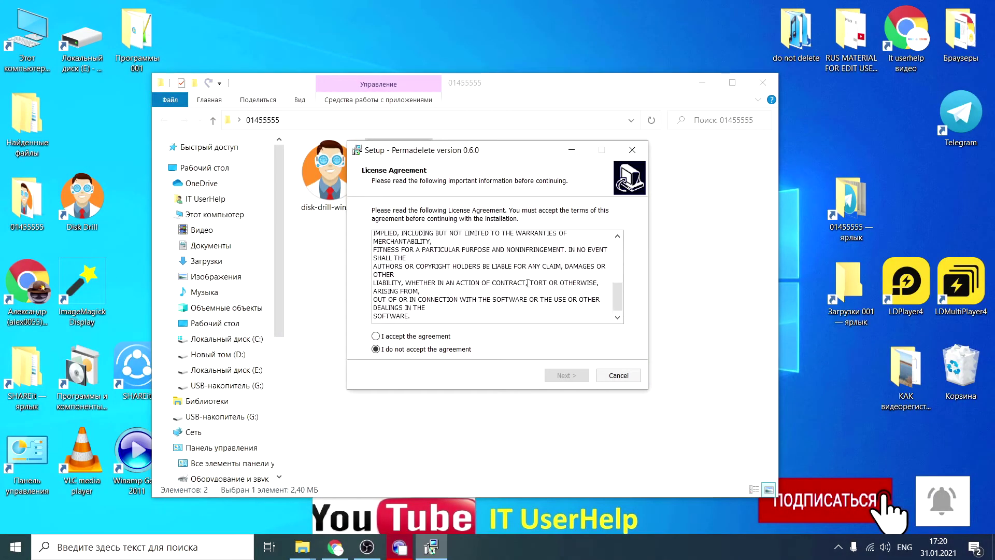
left_click(397, 336)
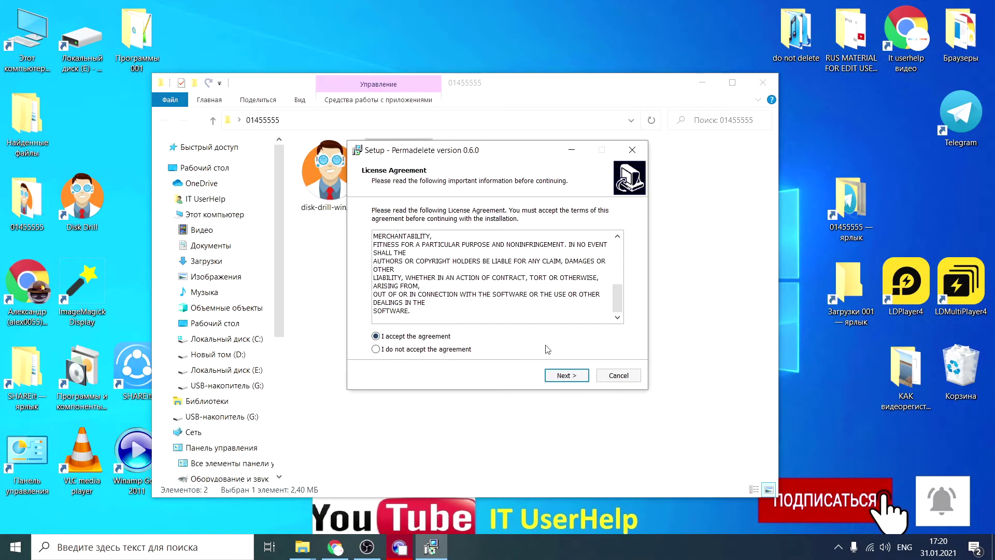
left_click(559, 379)
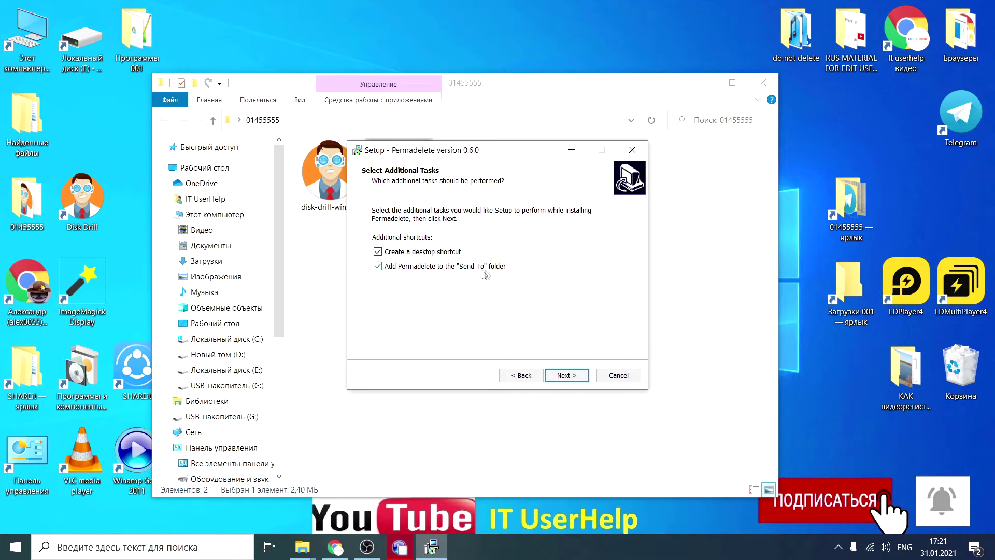
Choose the additional shortcuts, install Permadelete and finish the setup with Launch Permadelete enabled.
left_click(378, 266)
left_click(561, 376)
left_click(561, 375)
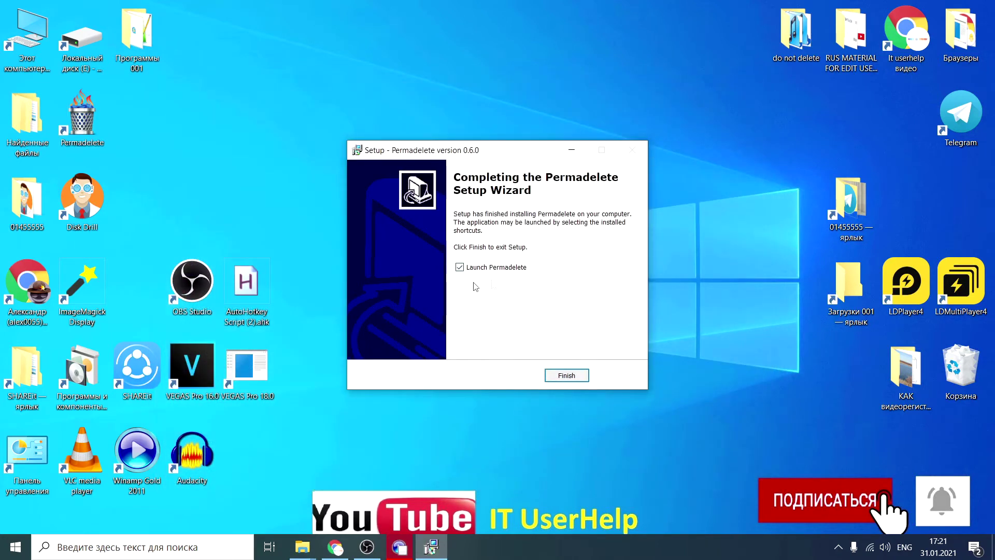
left_click(556, 378)
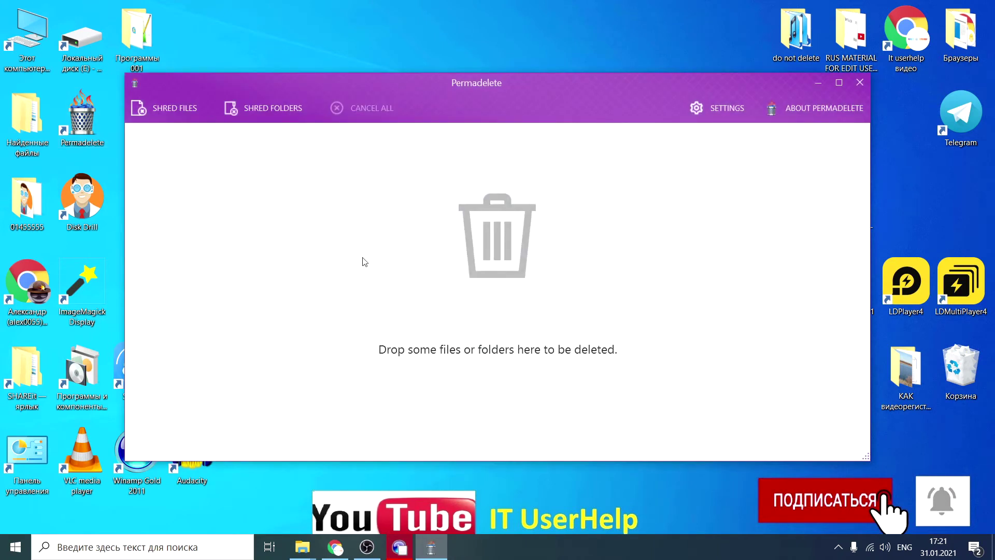
Open Permadelete's settings, try the Blue, Indigo, Pink, Green and Orange themes, and return to Magenta.
mouse_move(566, 81)
left_mouse_down()
mouse_move(529, 82)
mouse_move(550, 70)
left_mouse_up()
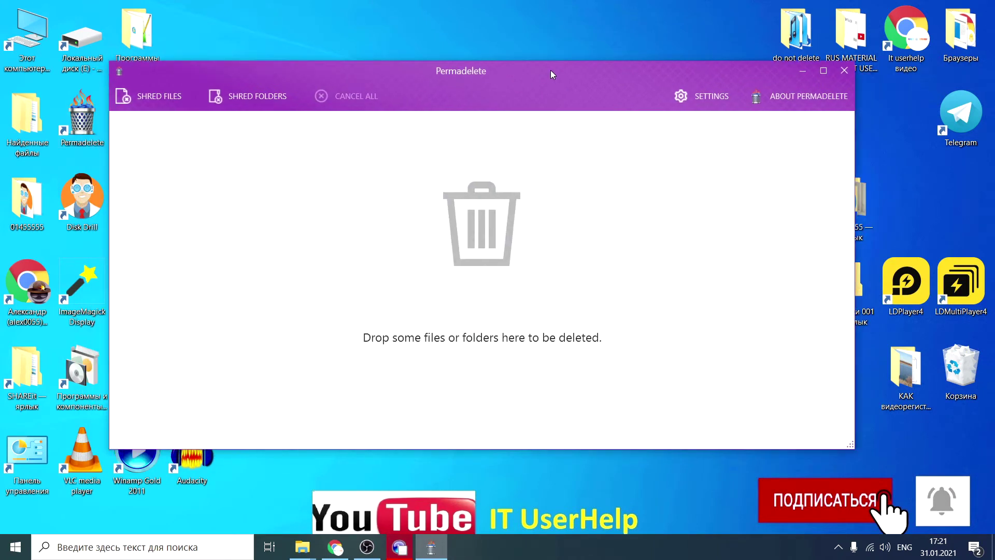
left_click(698, 95)
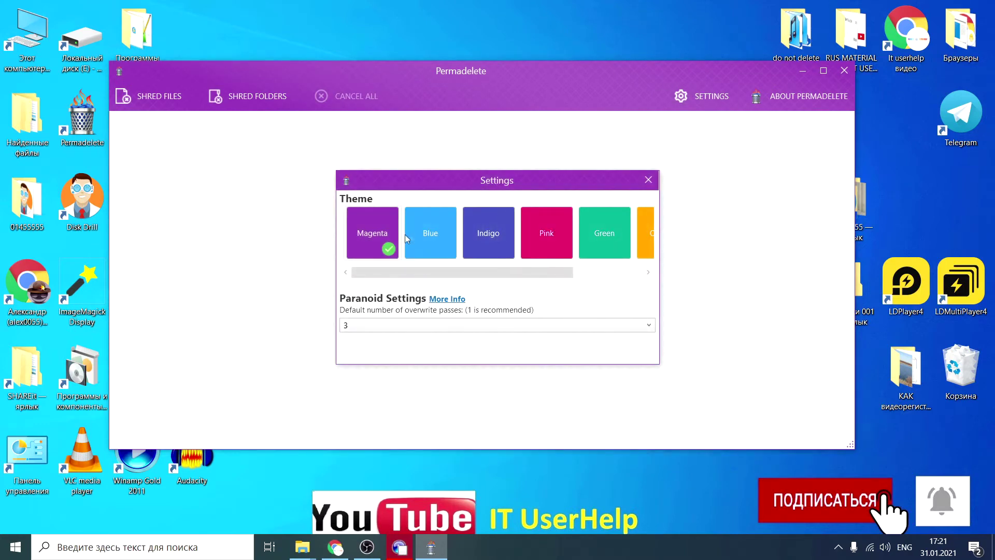
left_click(437, 239)
left_click(494, 243)
left_click(547, 240)
left_click(580, 238)
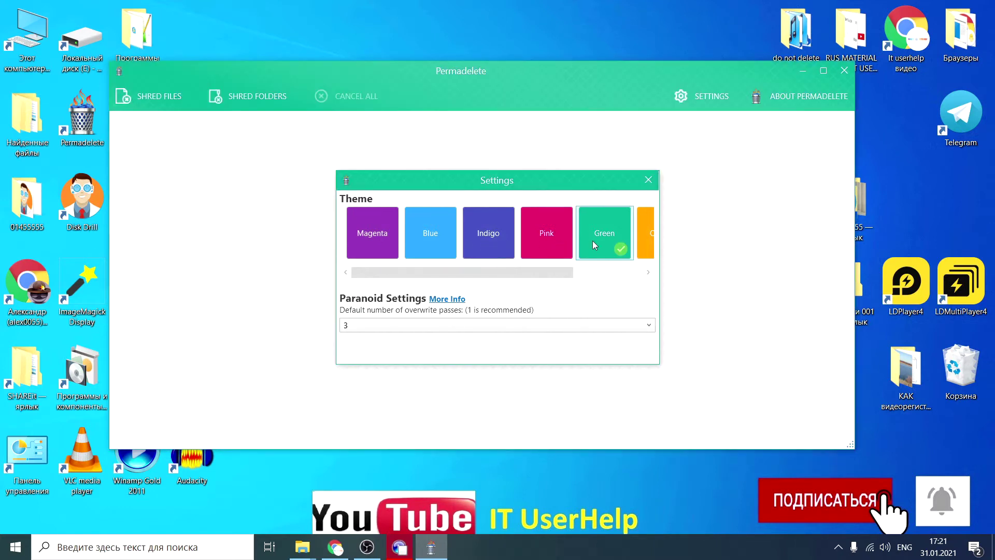
left_click(551, 232)
left_click(644, 243)
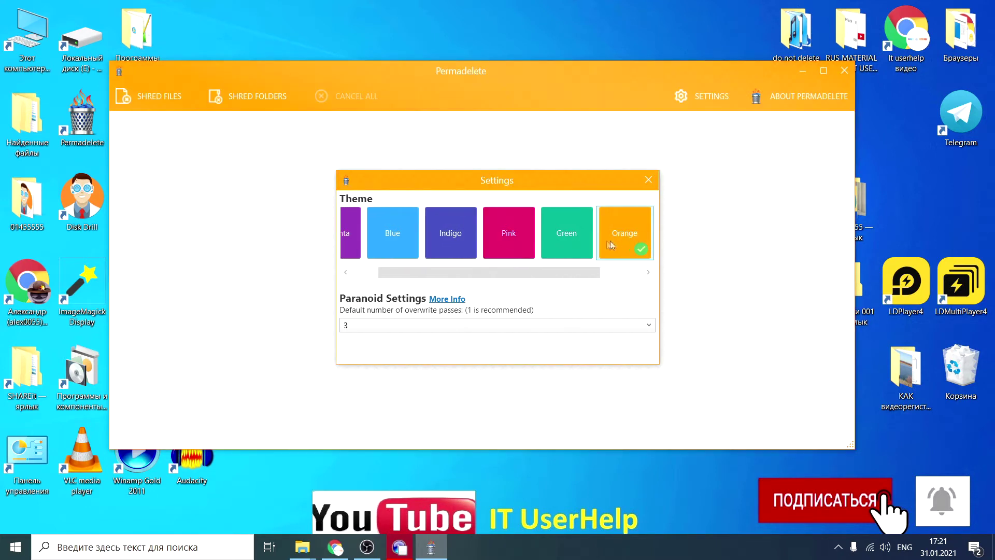
left_click(510, 243)
left_click(358, 233)
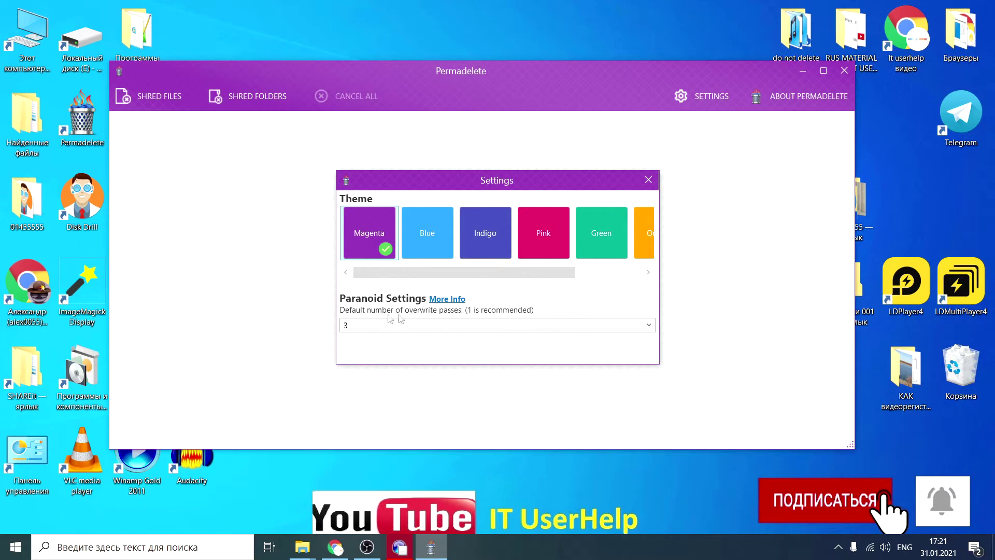
Set the default number of overwrite passes to 1 and look over the other available values.
left_click(462, 325)
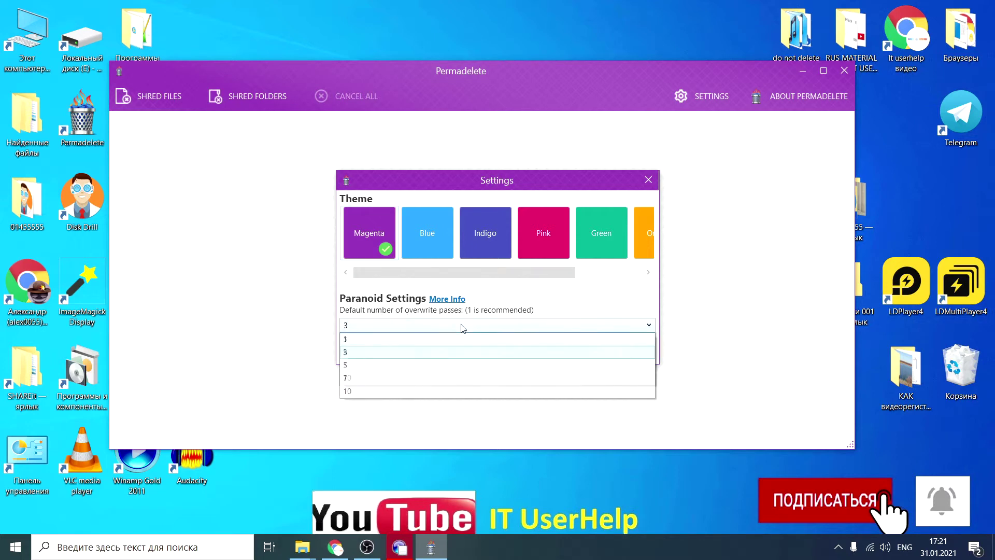
left_click(410, 340)
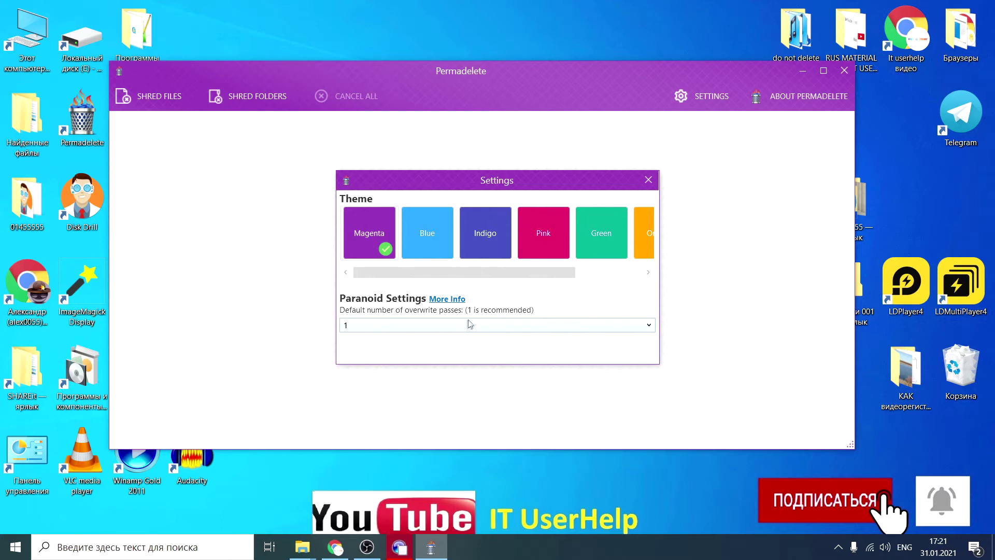
left_click(402, 327)
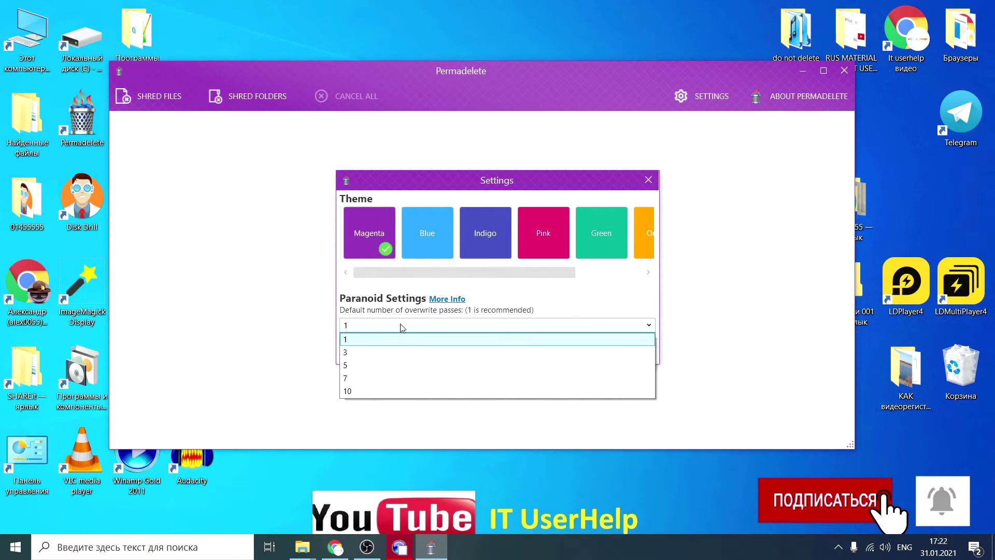
left_click(545, 313)
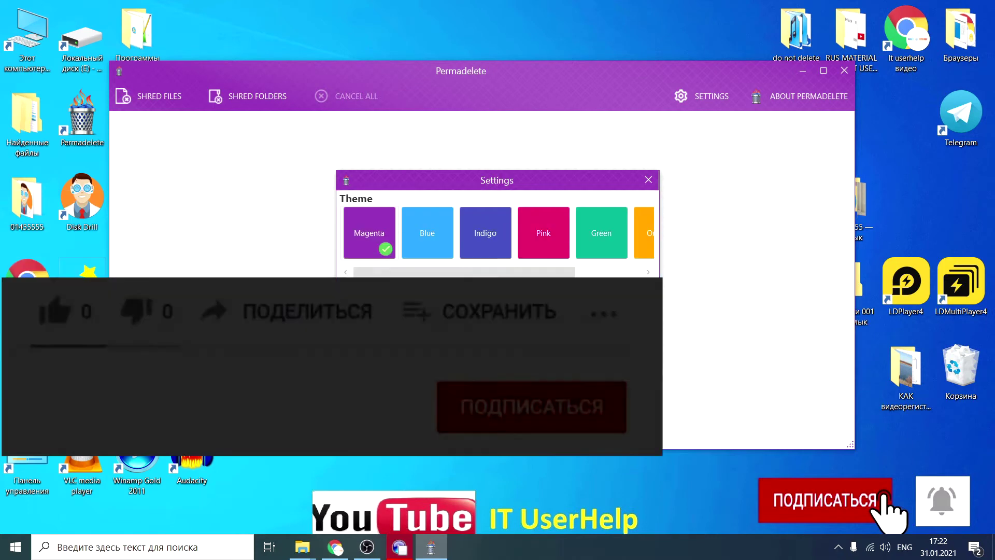
Set the default number of overwrite passes to 3, review the other options and close the settings.
left_click(398, 325)
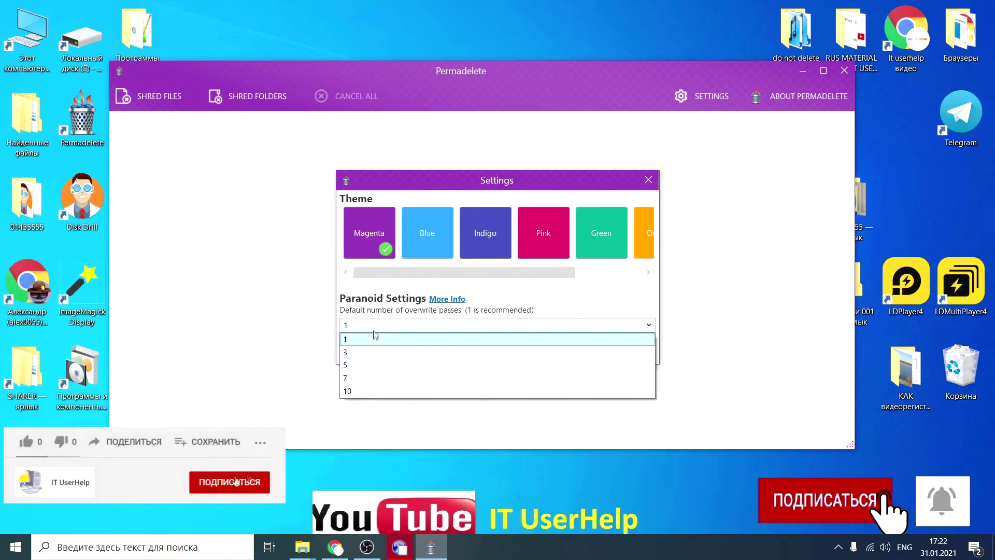
left_click(374, 368)
left_click(373, 326)
left_click(389, 353)
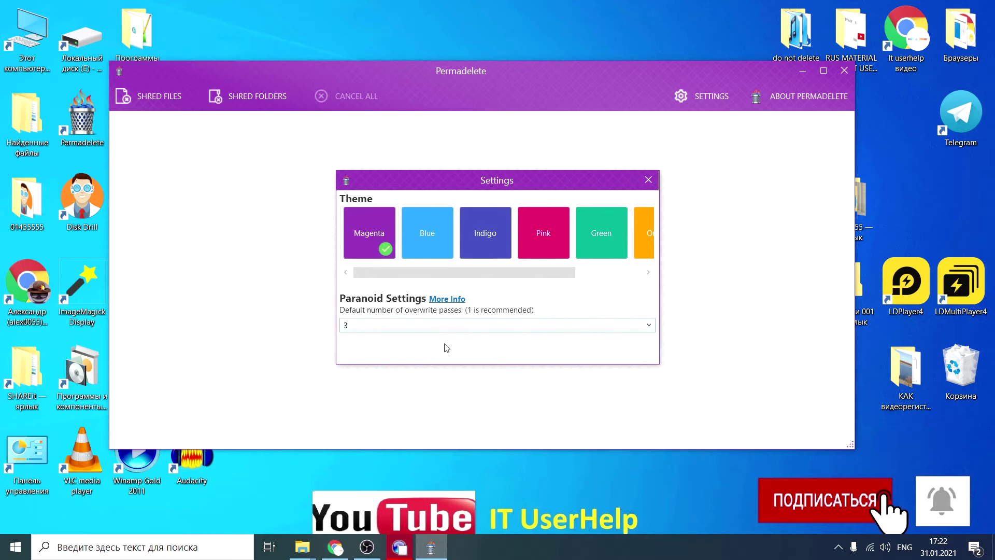
left_click(496, 323)
left_click(501, 327)
left_click(503, 326)
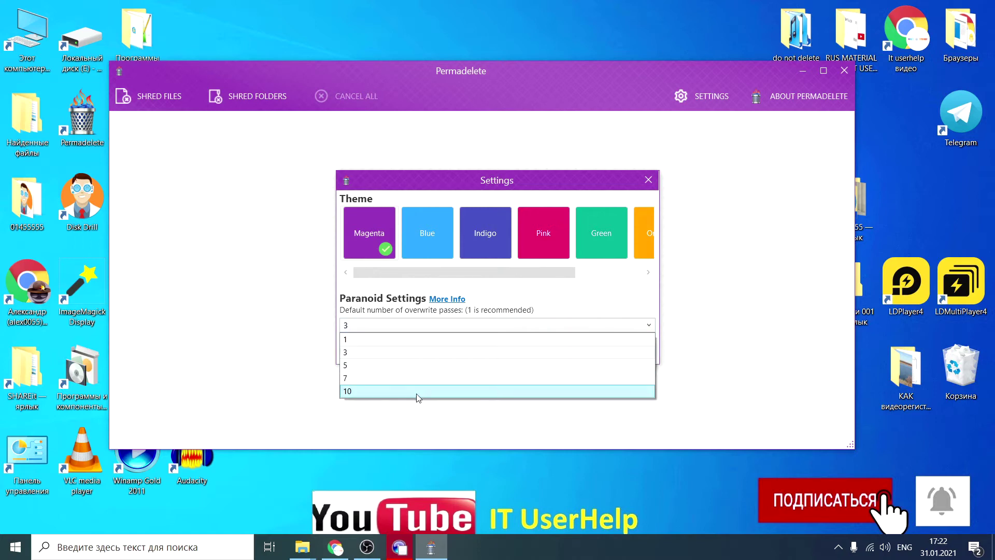
left_click(500, 327)
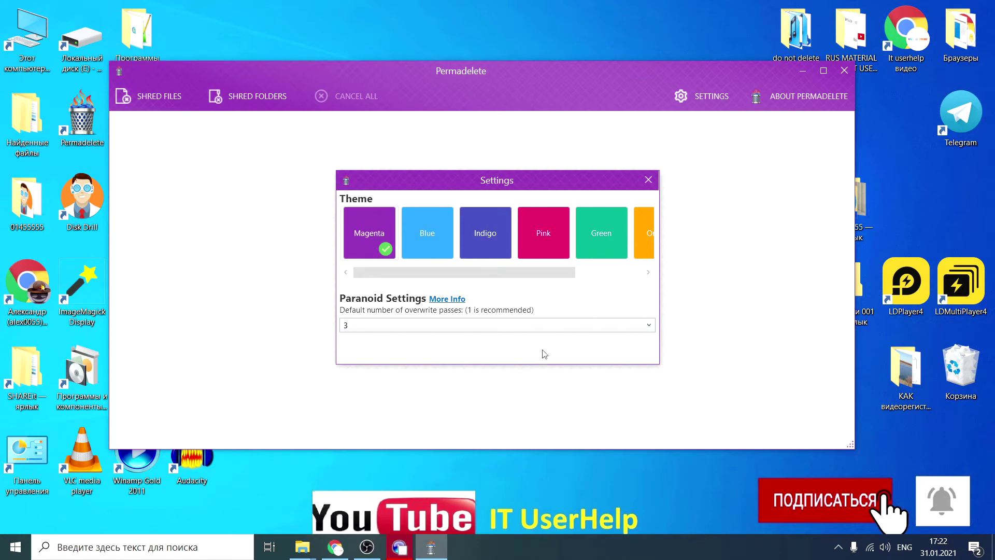
left_click(647, 180)
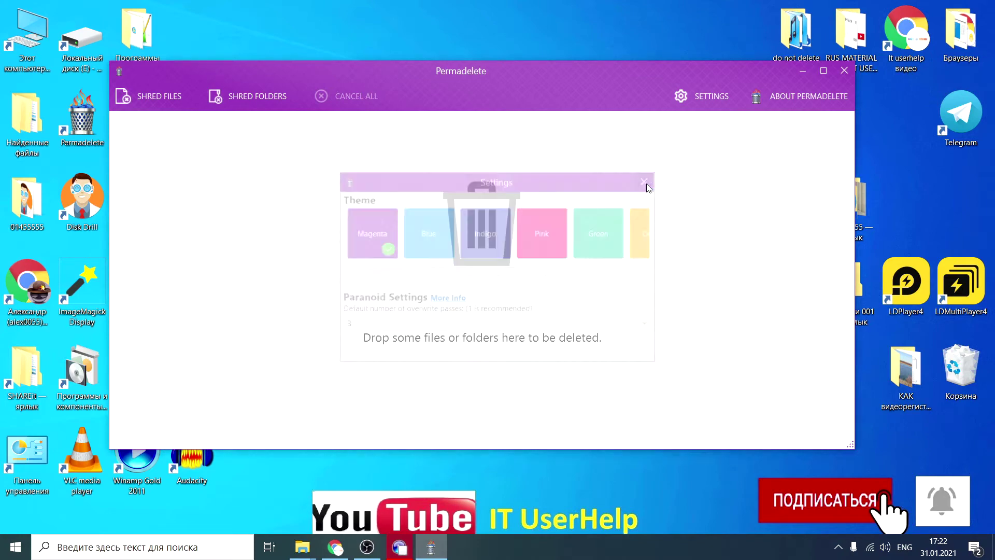
Minimize the Permadelete window, restore it and close the program.
left_click(807, 72)
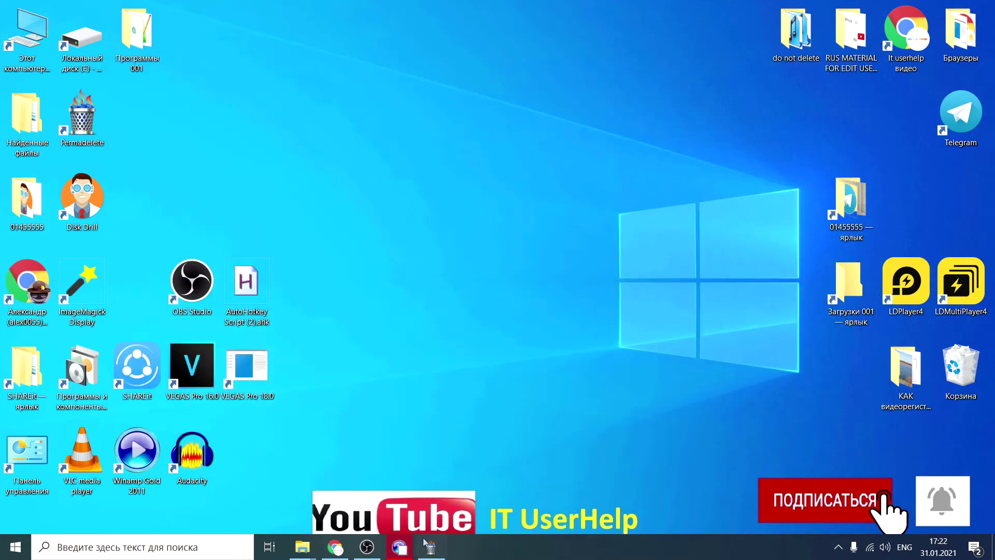
left_click(431, 547)
left_click(843, 71)
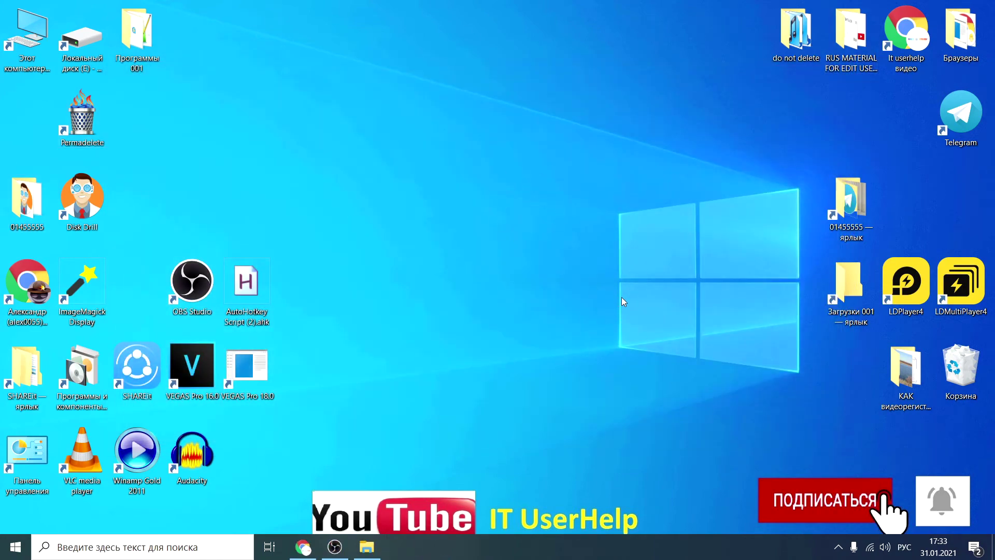
Reopen Permadelete from its desktop shortcut, check the overwrite passes in the settings and close the program.
double_click(82, 115)
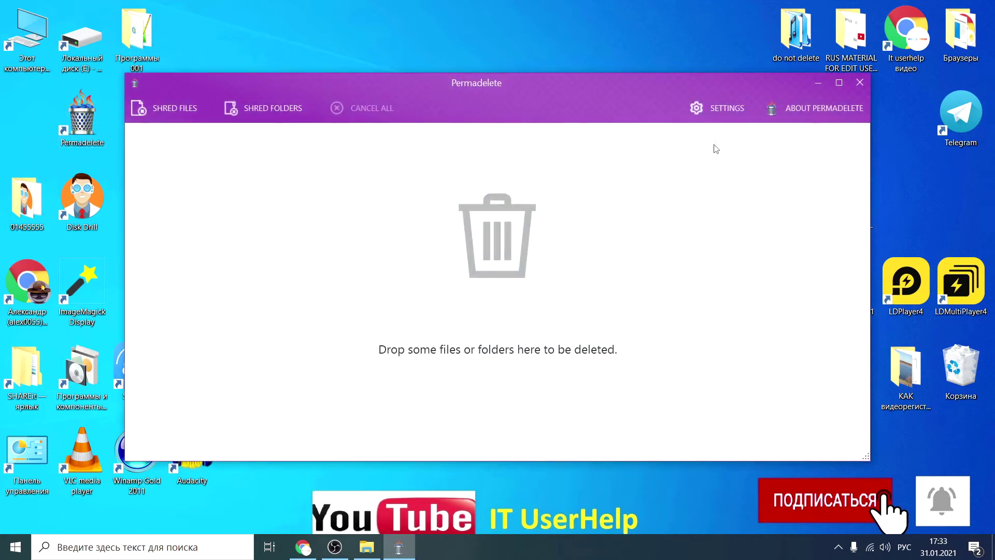
left_click(725, 117)
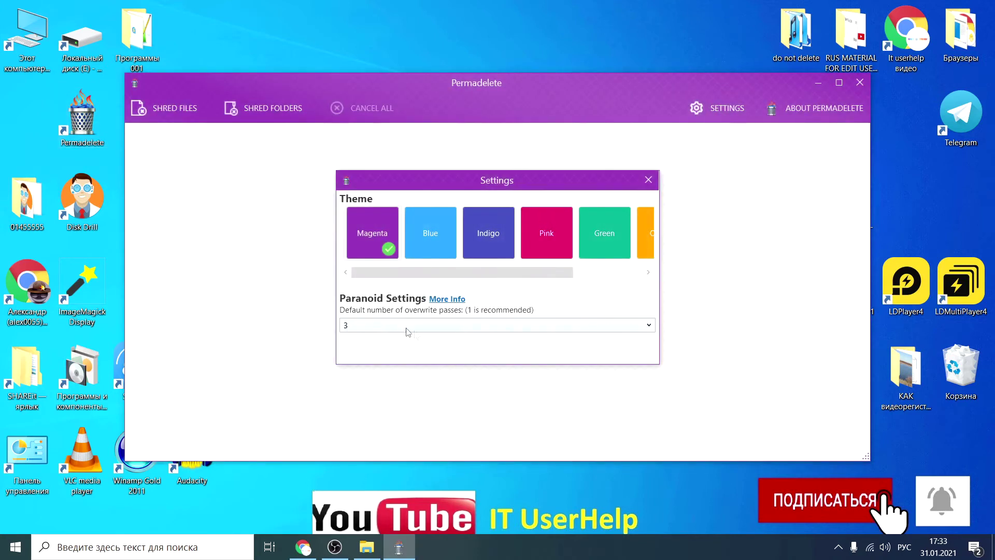
left_click(648, 180)
left_click(860, 82)
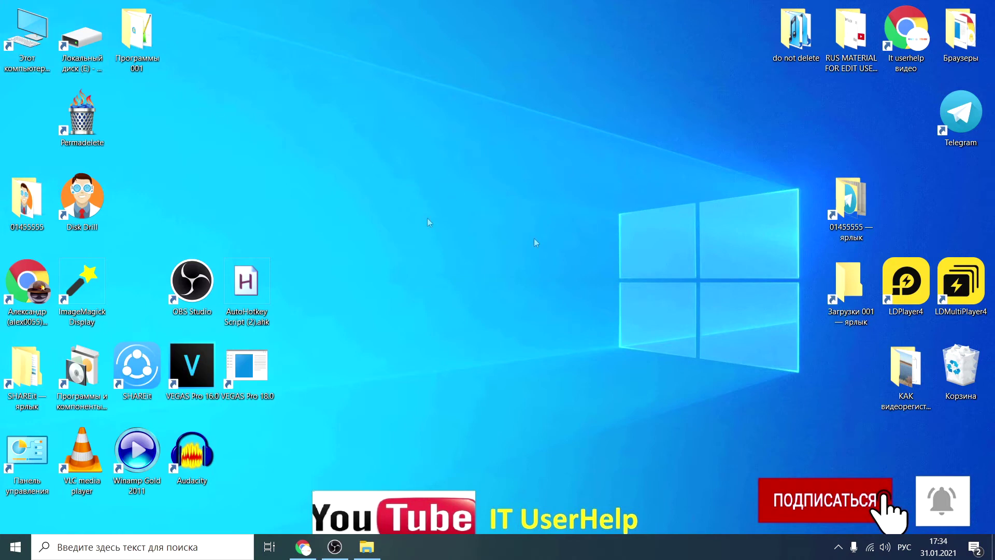
Open the USB drive (G:) and the desktop folder do not delete, and copy the 001No.9_Esther's Waltz song onto the drive.
double_click(39, 50)
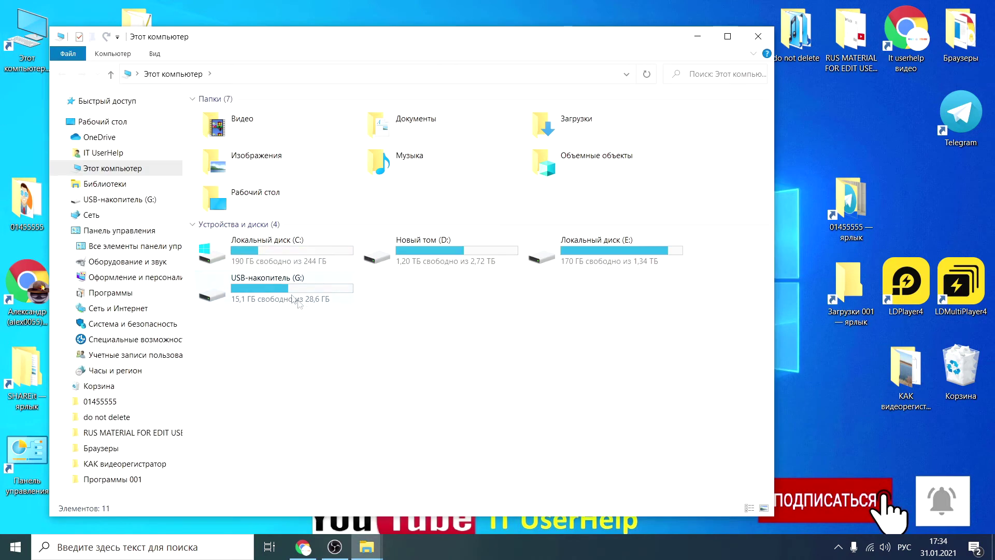
double_click(292, 298)
double_click(797, 36)
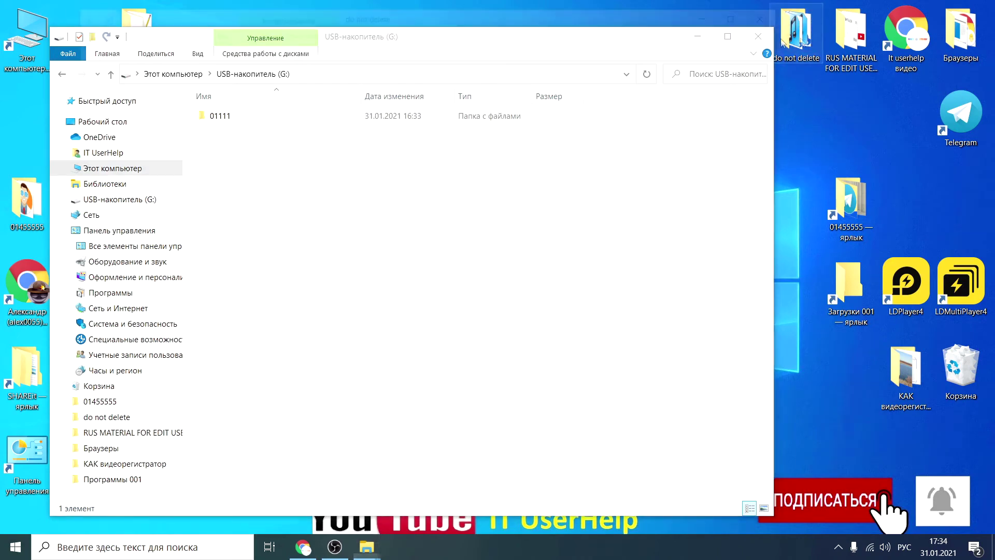
left_click_drag(481, 16, 909, 71)
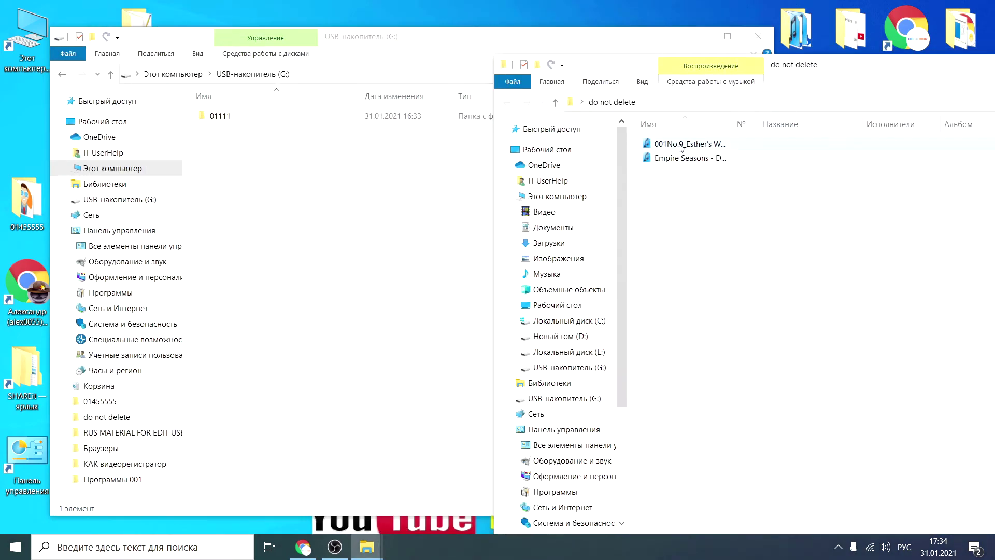
left_click(690, 147)
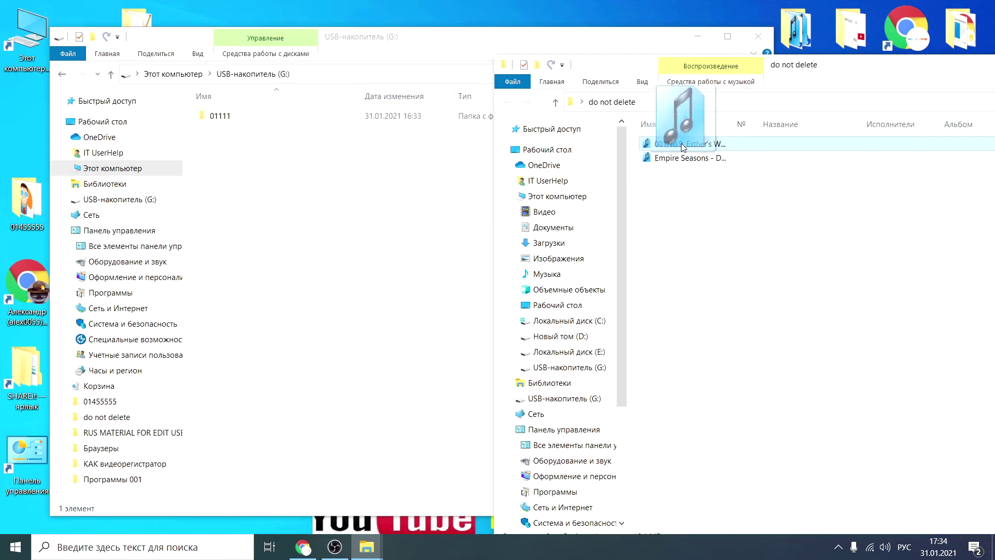
left_click_drag(683, 149, 269, 255)
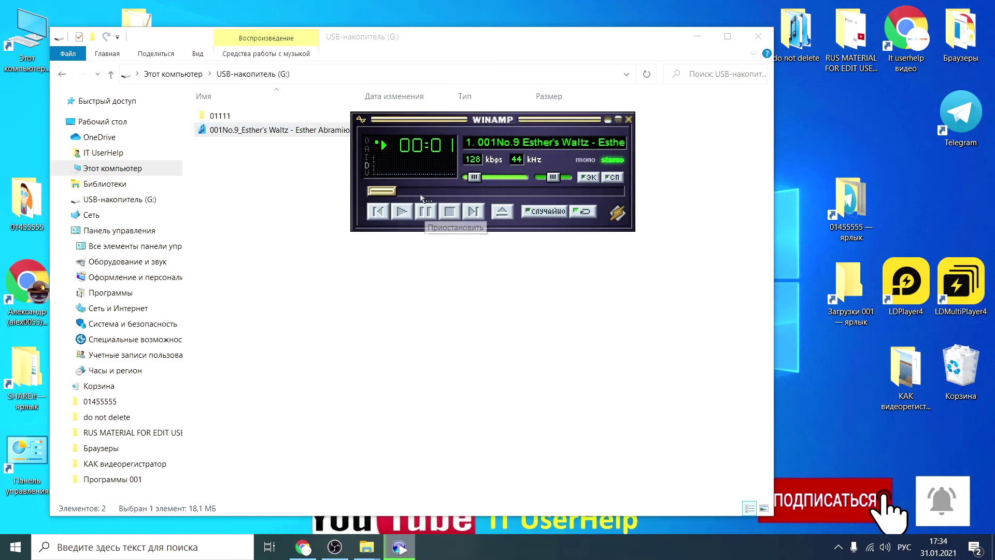
Play the copied song in Winamp at a higher volume, stop playback and close the player.
scroll(498, 176, "up", 3)
key("v")
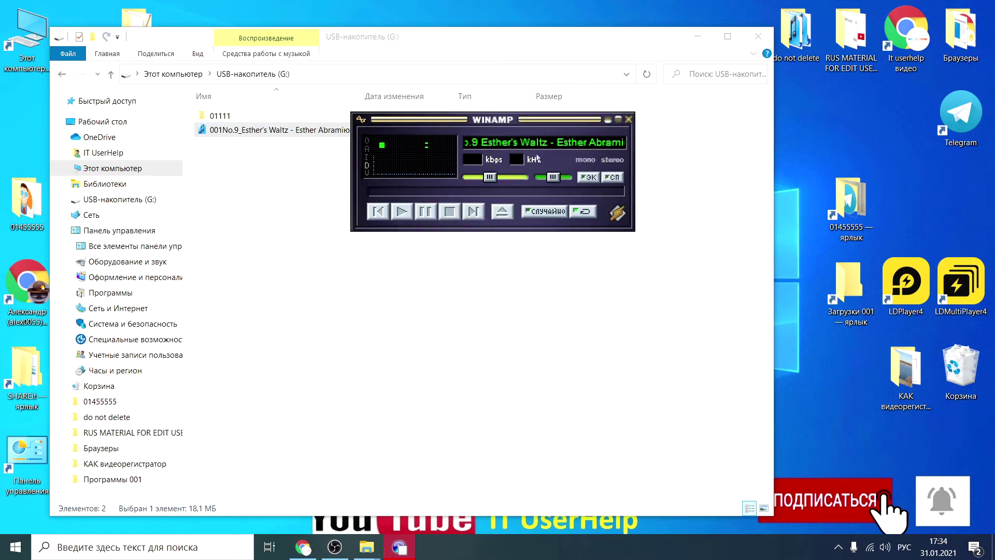
key("alt+F4")
Rename the copied song on the USB drive to песня 777777.mp3.
left_click(240, 130)
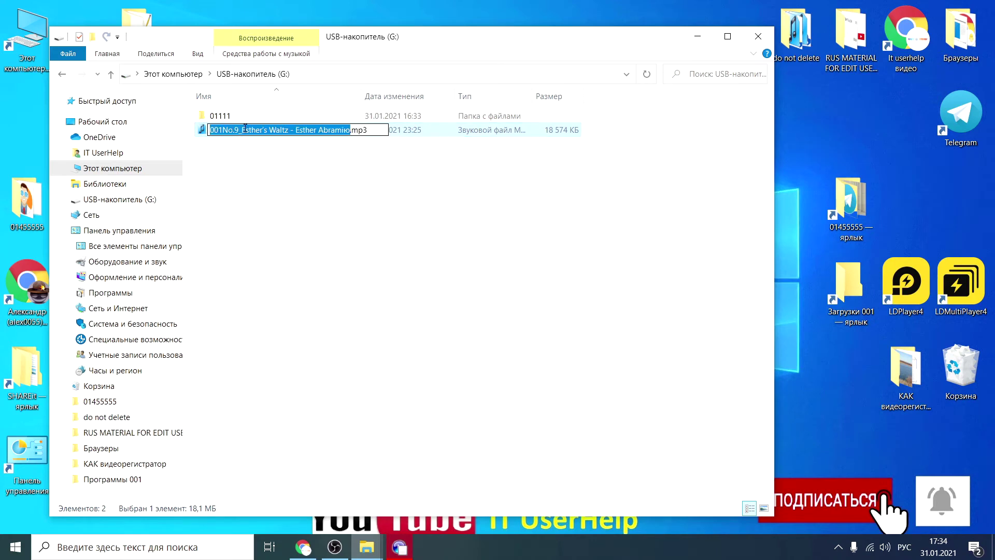
type("песня ")
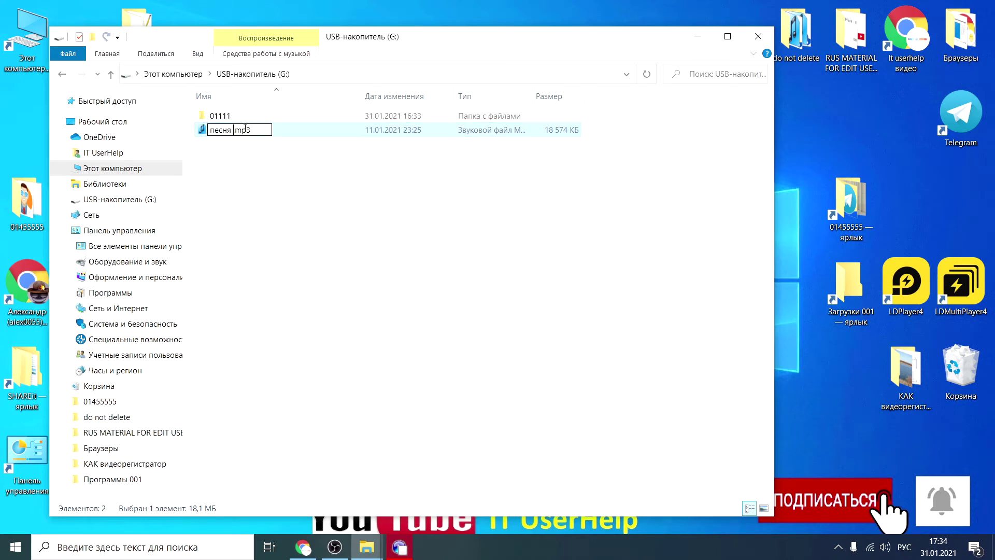
type("777777")
key("Return")
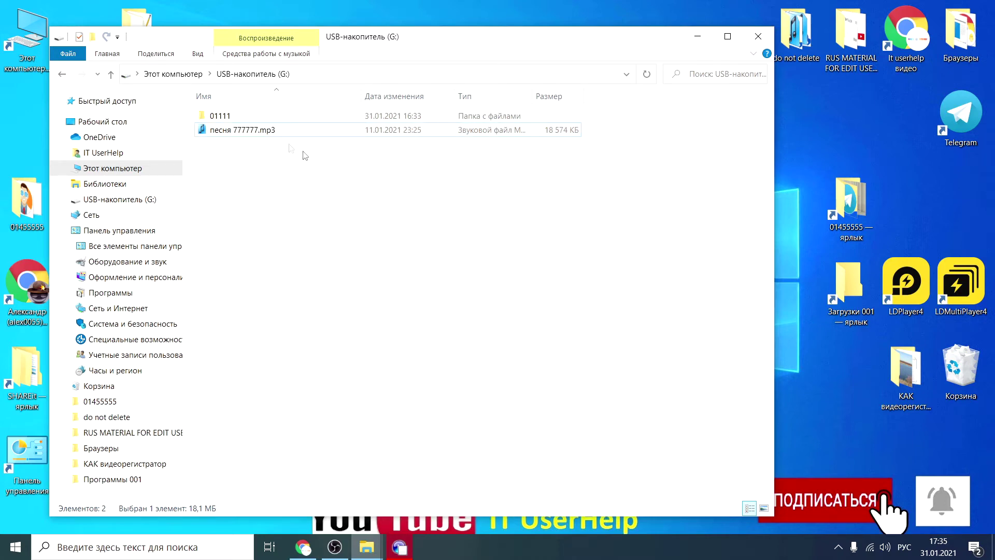
Shred песня 777777.mp3 on the USB drive with Permadelete using 3 passes, and minimize the drive's window.
right_click(236, 133)
left_click(223, 161)
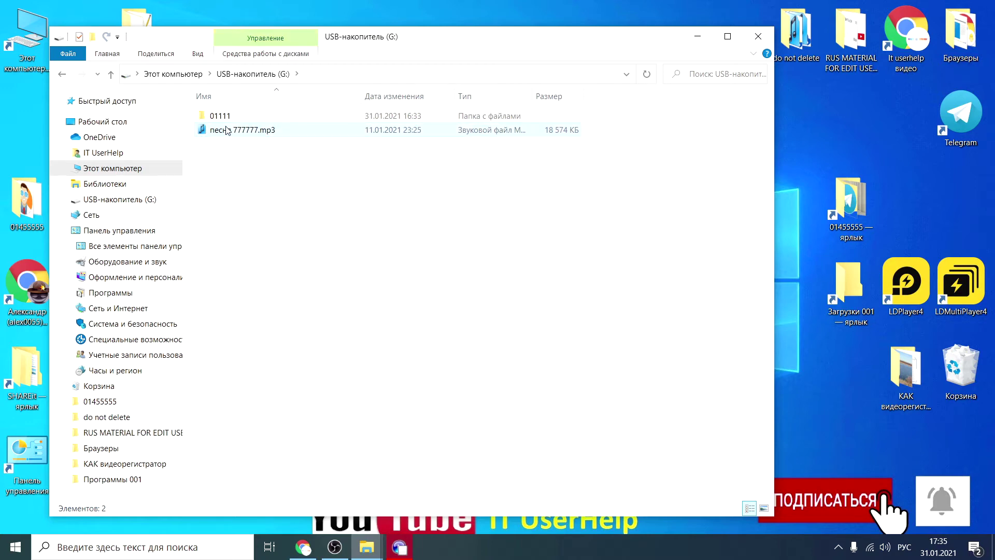
right_click(250, 130)
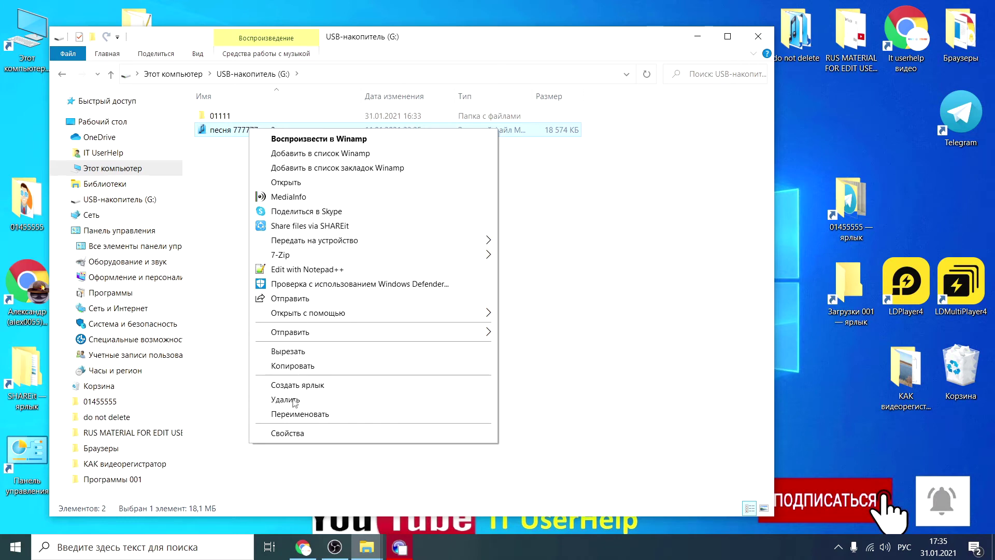
mouse_move(307, 337)
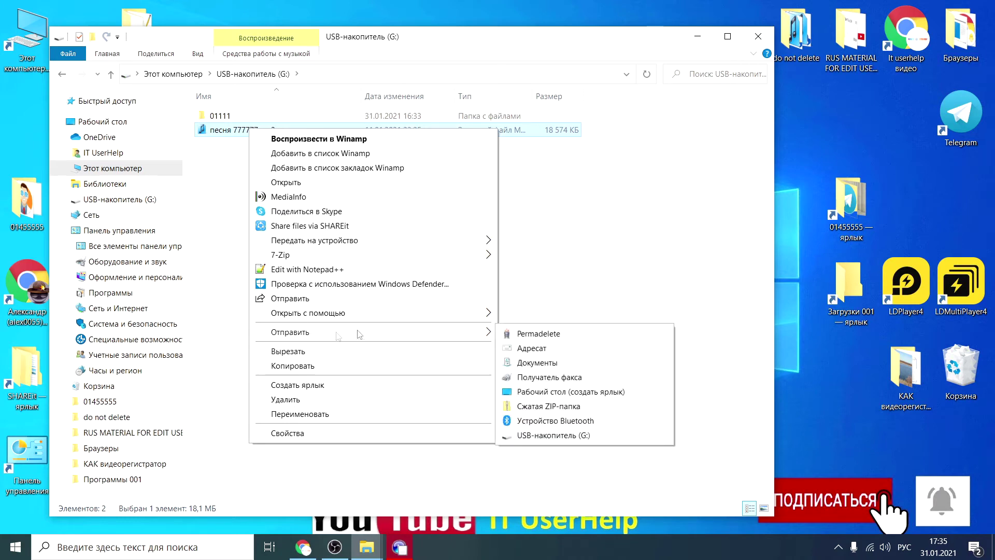
left_click(565, 336)
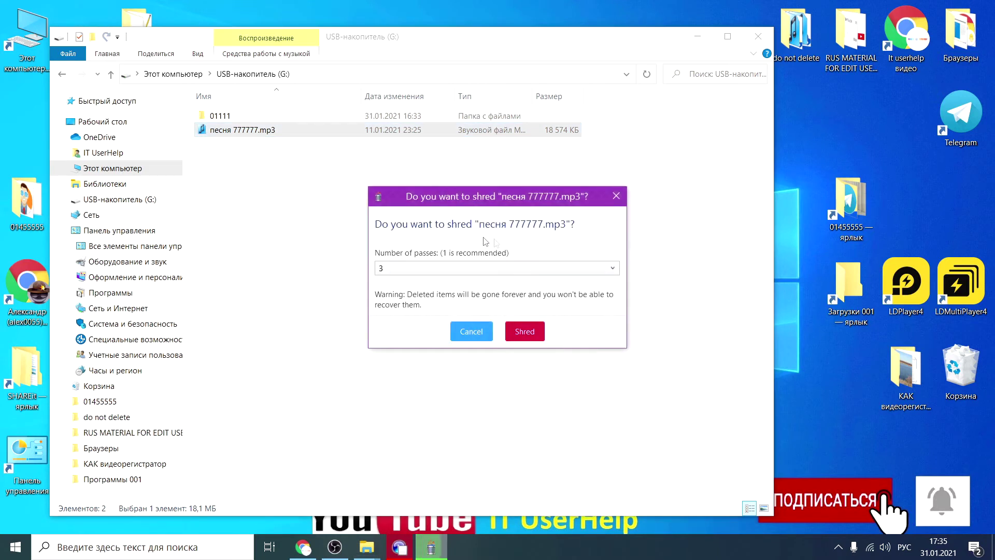
left_click(515, 275)
left_click(514, 273)
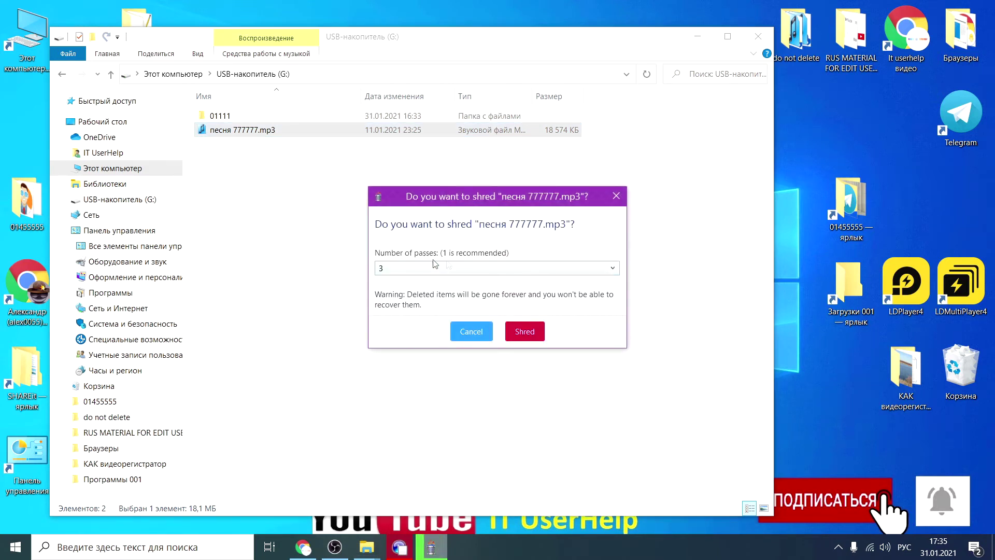
left_click(524, 331)
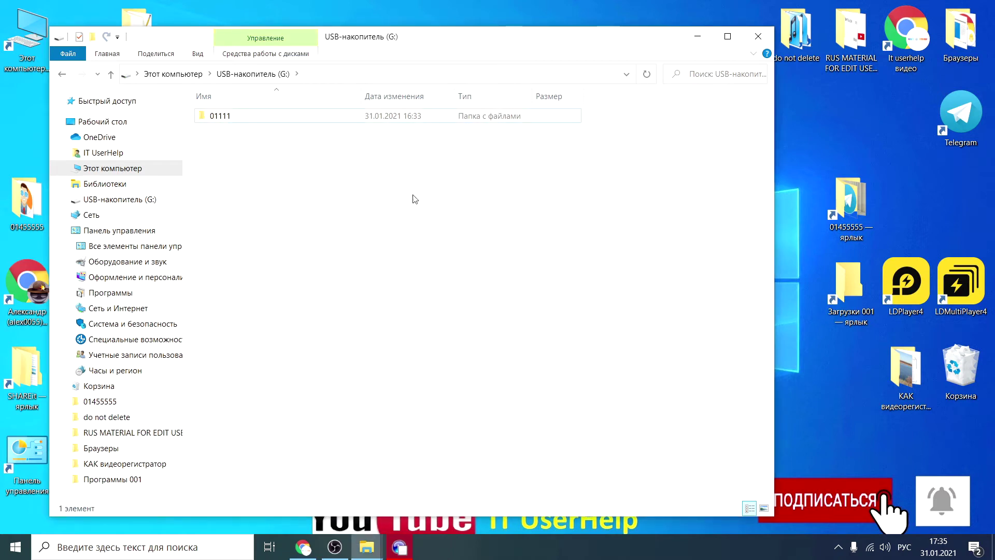
left_click(230, 136)
left_click(698, 36)
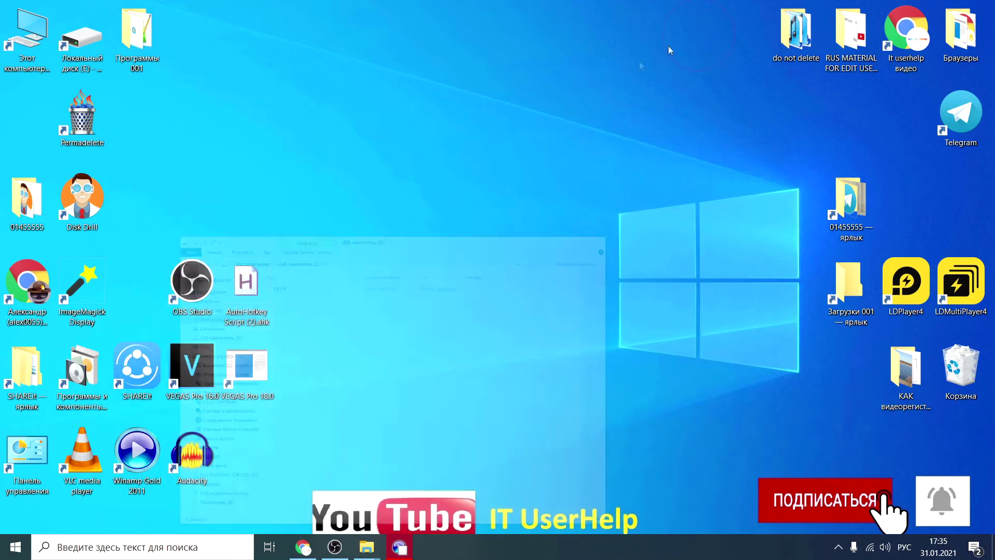
Open Disk Drill and scan the USB-накопитель (G:) volume for lost data using all recovery methods.
left_click(105, 185)
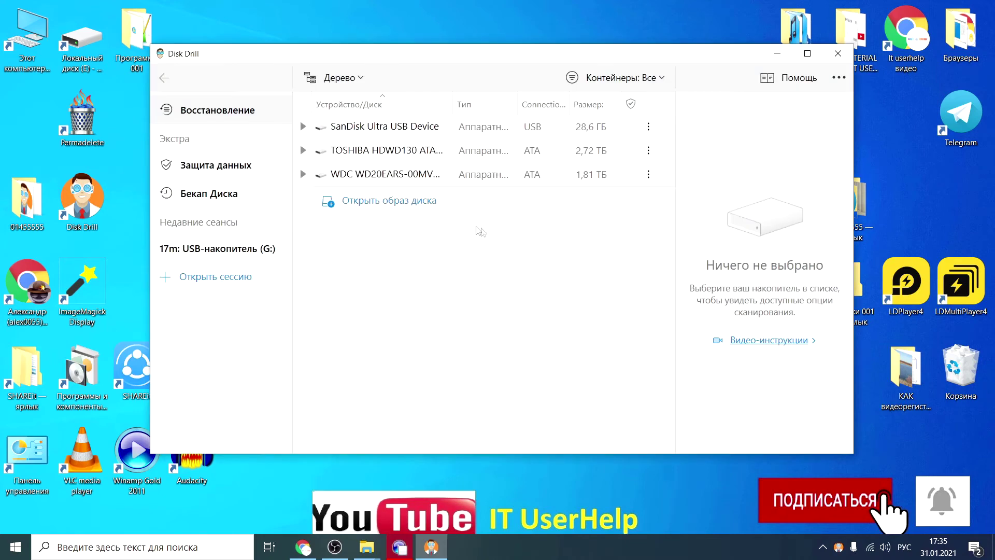
left_click(303, 126)
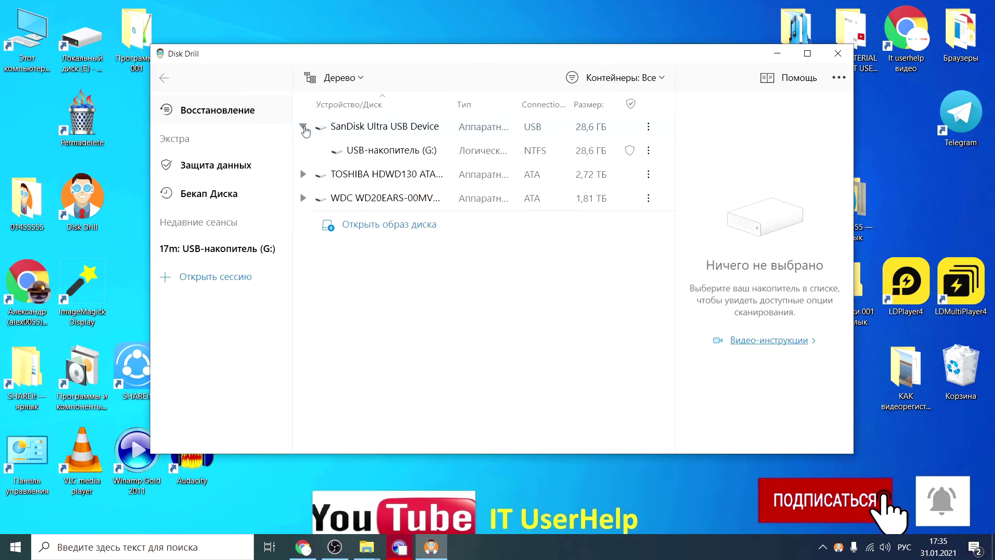
left_click(336, 152)
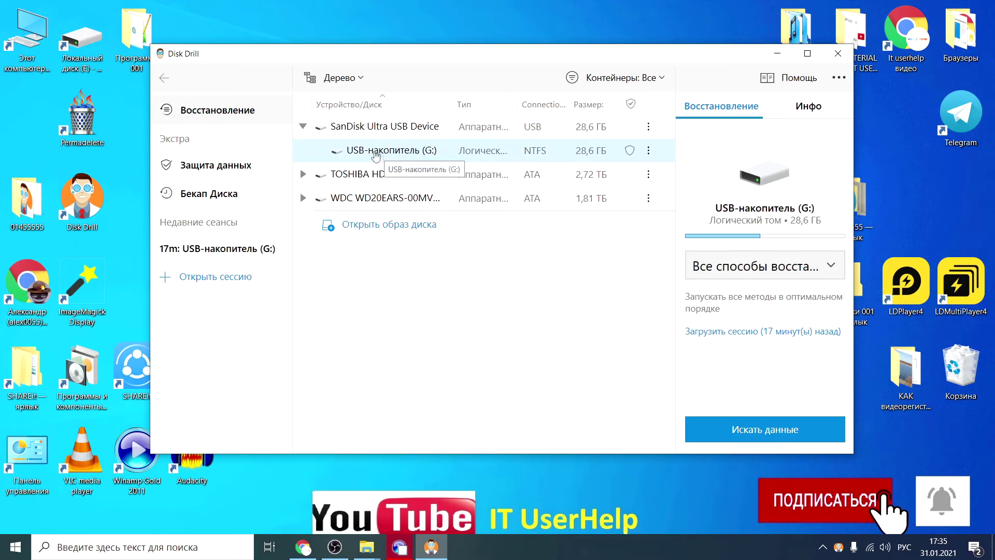
left_click(805, 435)
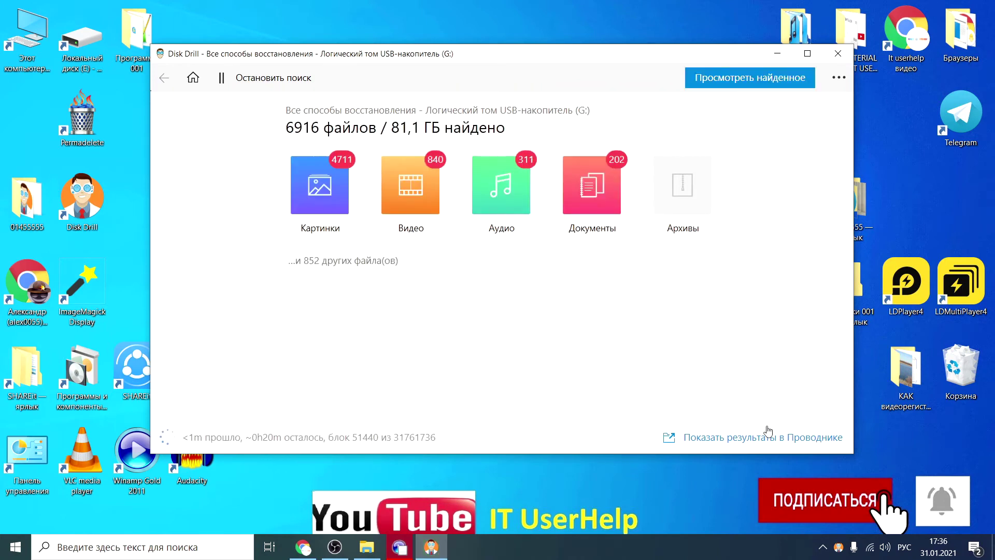
Check the audio files found on the USB drive (G:) for the shredded song, and minimize Disk Drill.
left_click(506, 194)
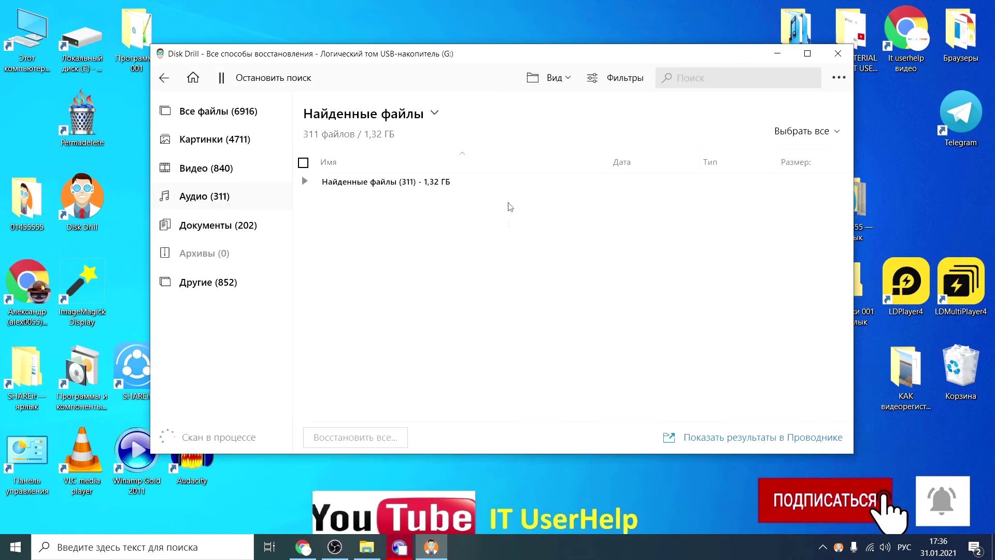
left_click(306, 182)
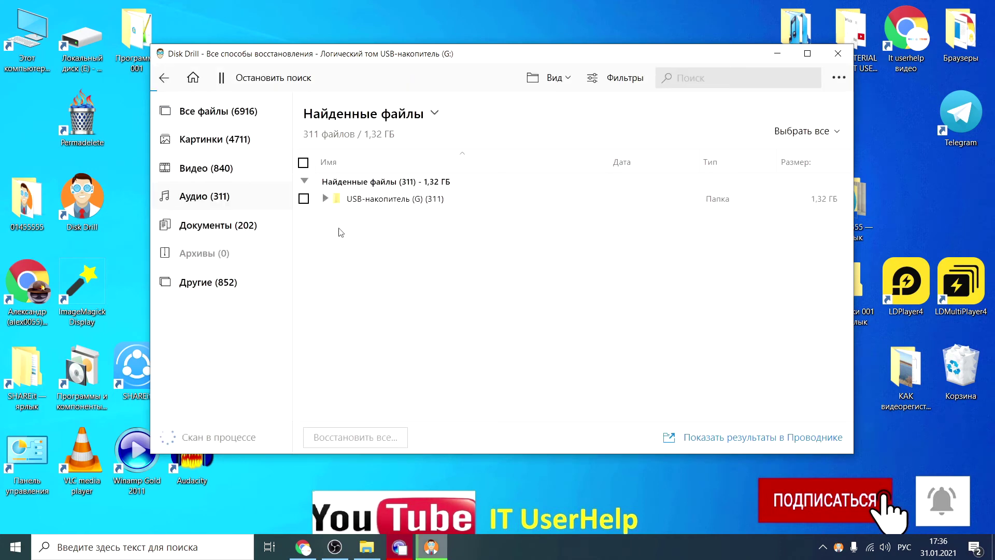
left_click(325, 199)
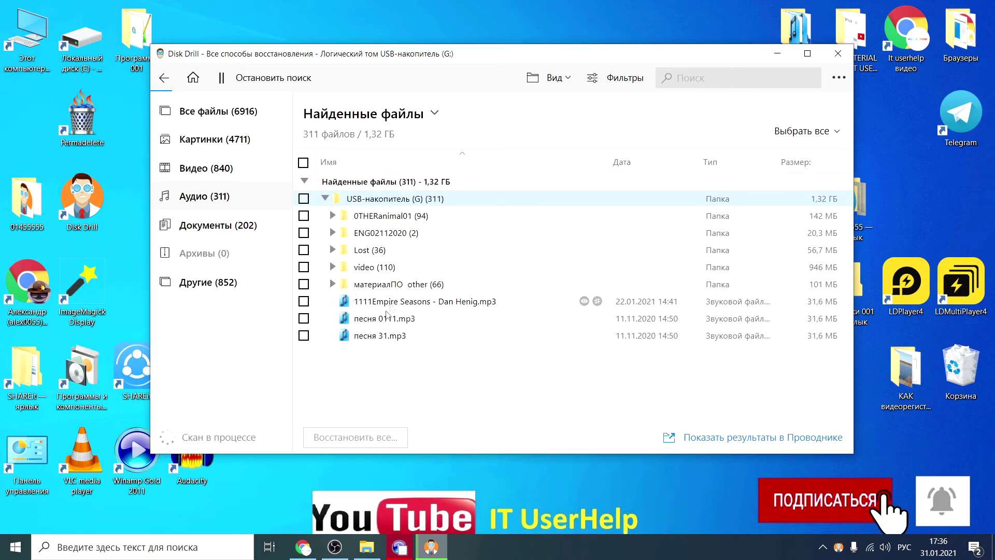
left_click(374, 548)
left_click(375, 549)
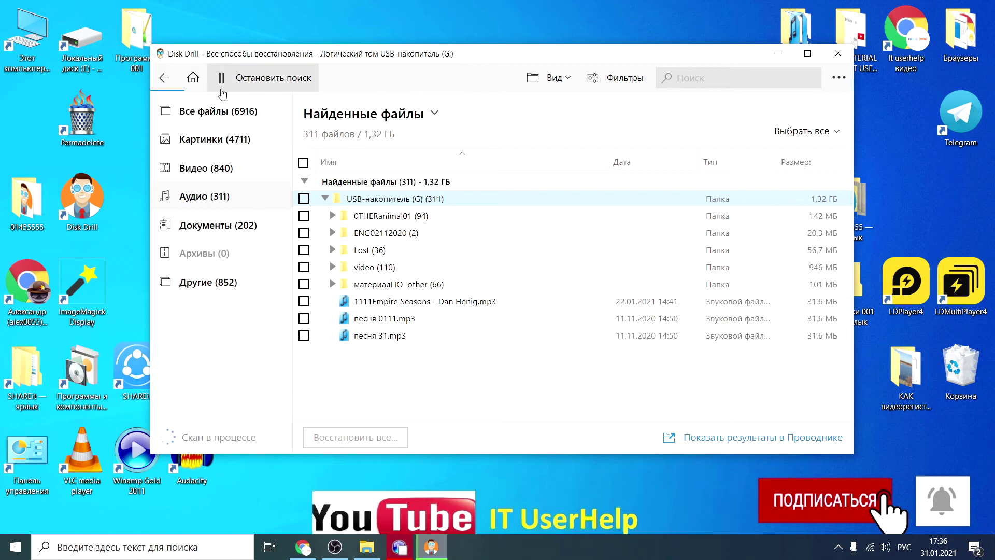
left_click(776, 55)
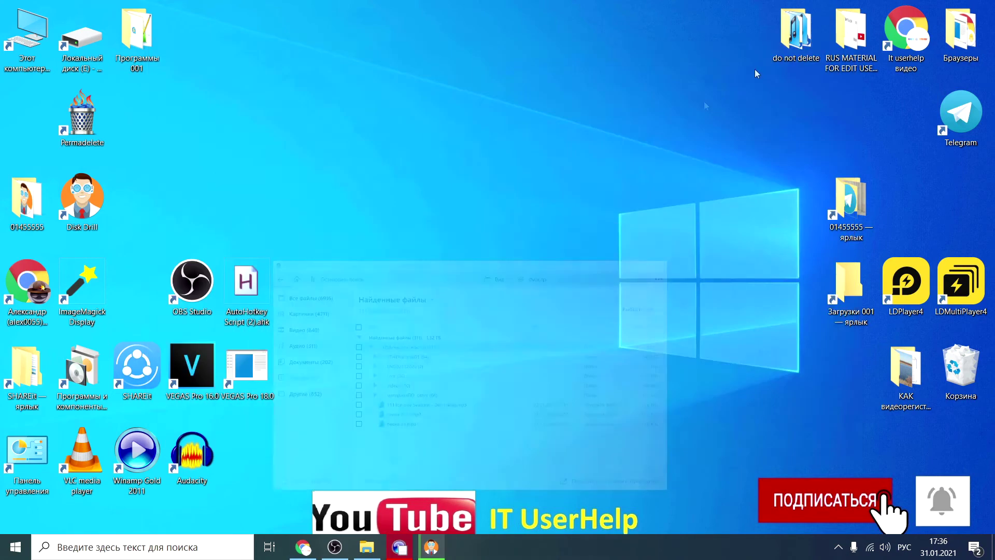
Empty the Recycle Bin permanently and close its window.
double_click(959, 368)
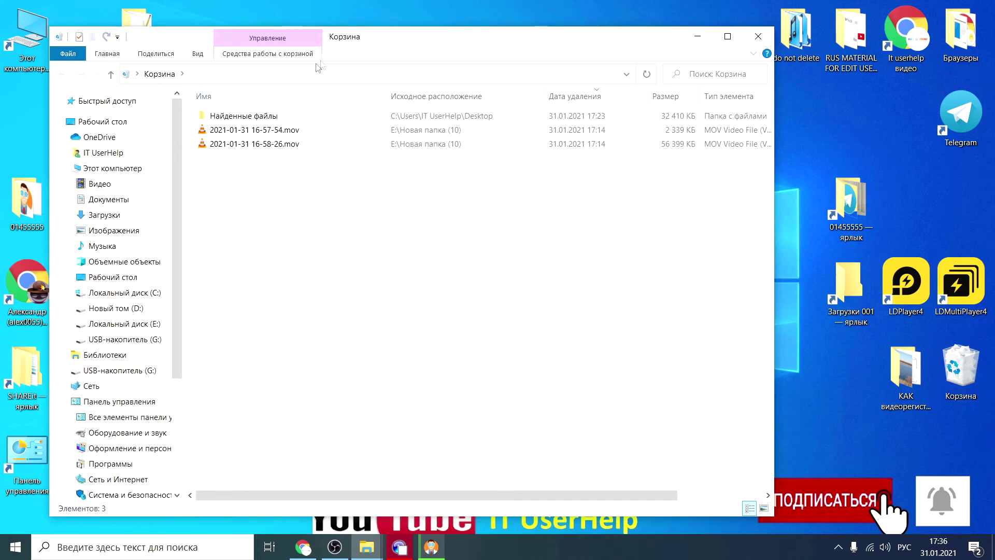
left_click(254, 59)
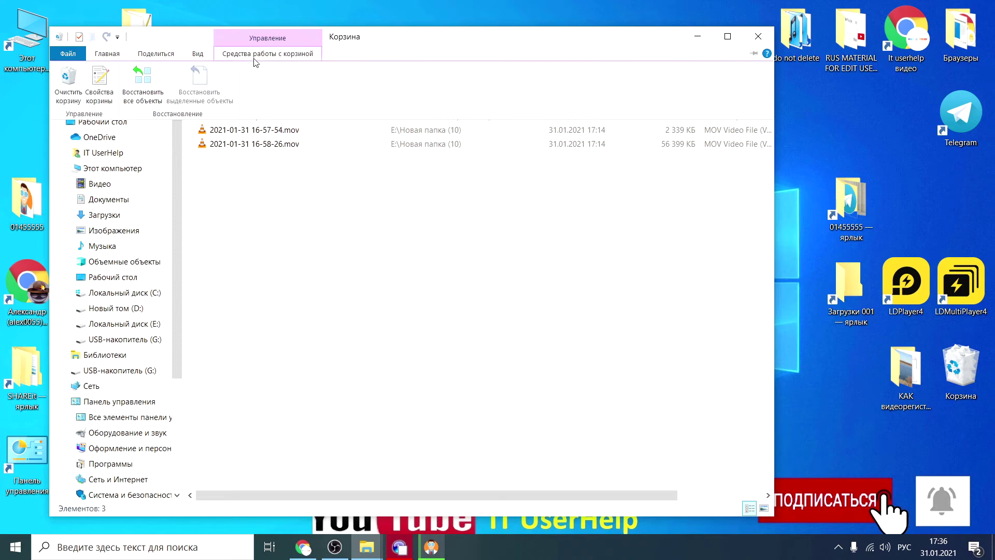
left_click(69, 79)
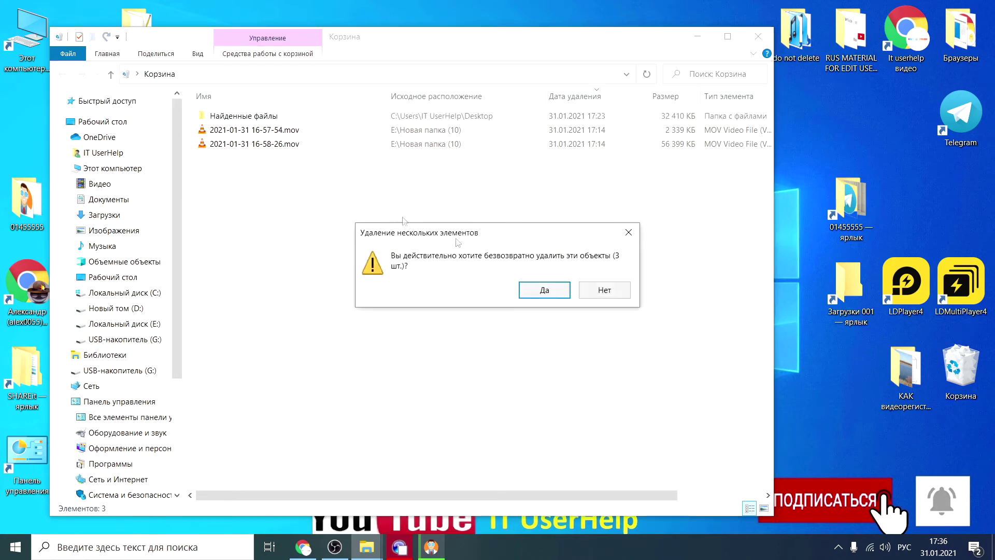
left_click(539, 292)
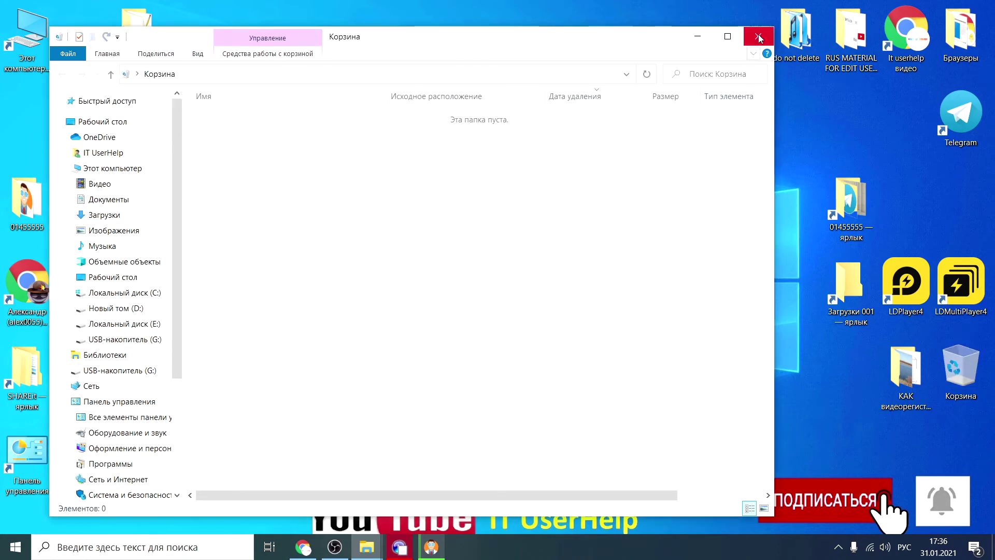
left_click(757, 34)
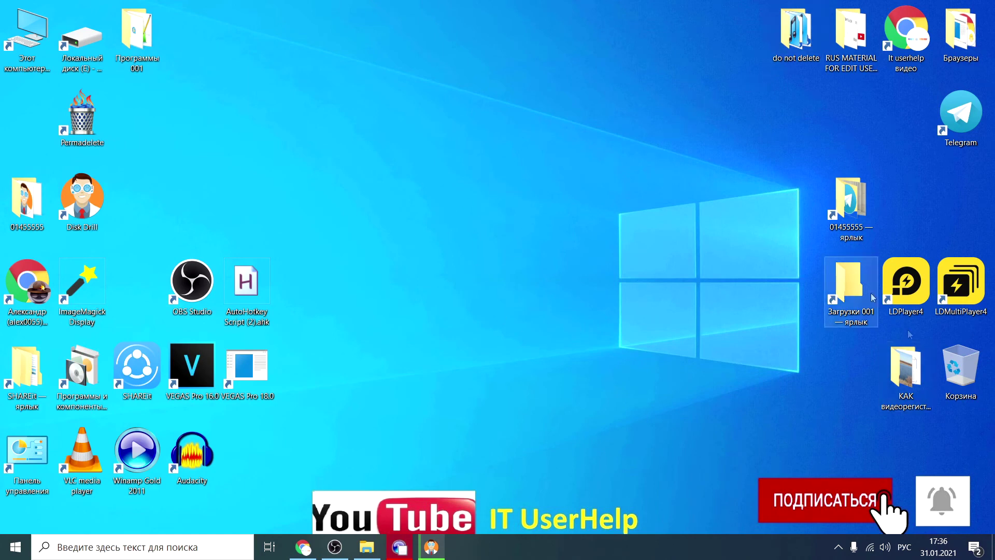
Copy the 001No.9_Esther's Waltz song from the do not delete folder to the desktop and close the folder.
double_click(797, 49)
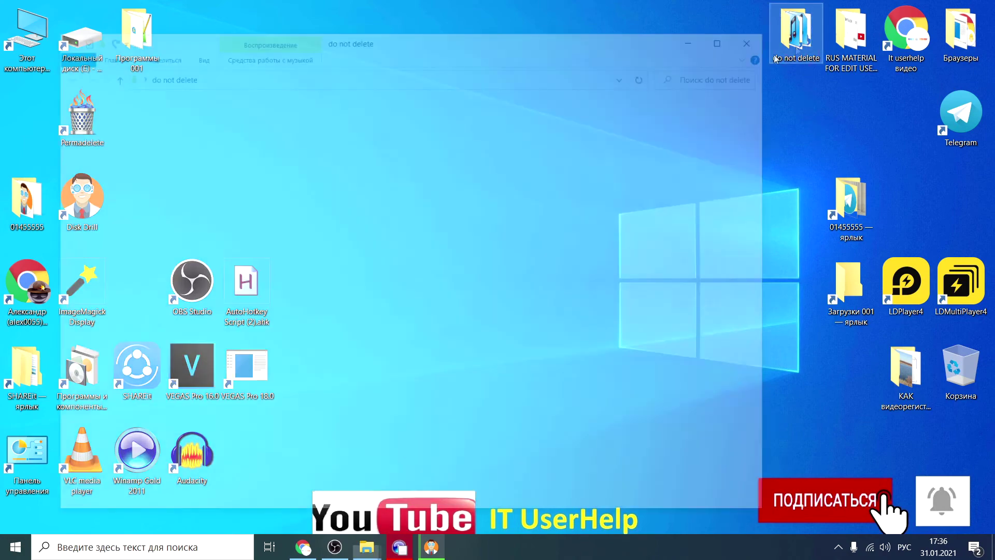
left_click_drag(459, 35, 438, 214)
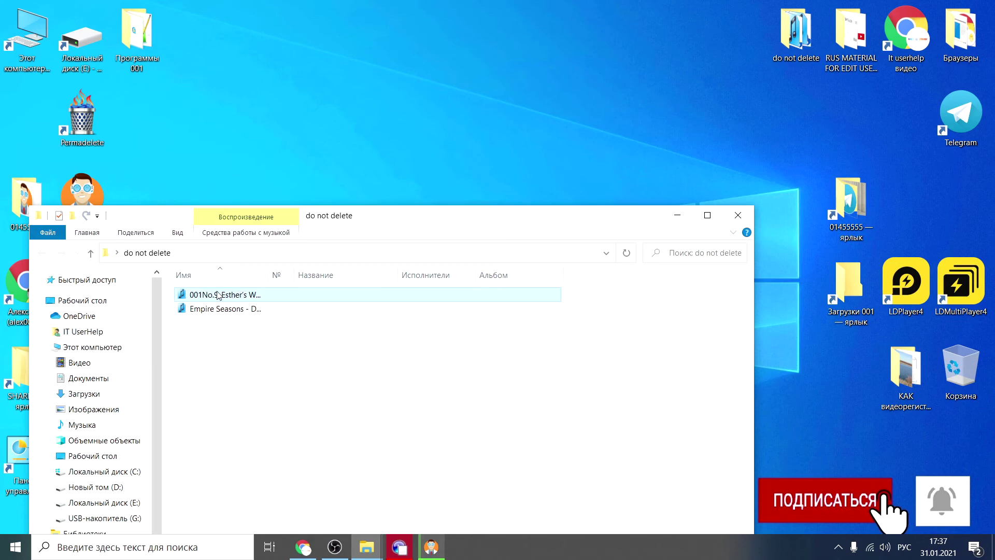
left_click_drag(218, 294, 468, 151)
left_click(485, 166)
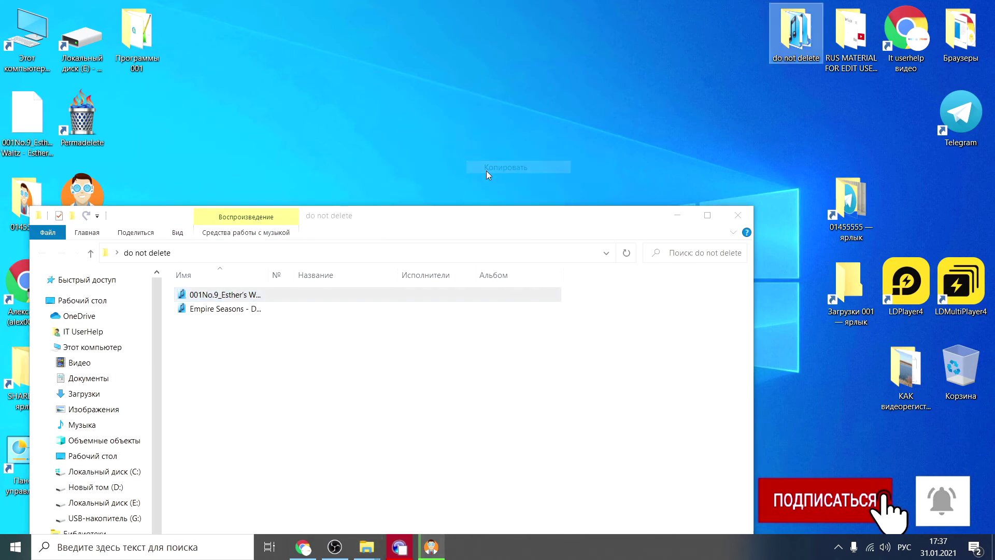
left_click(738, 215)
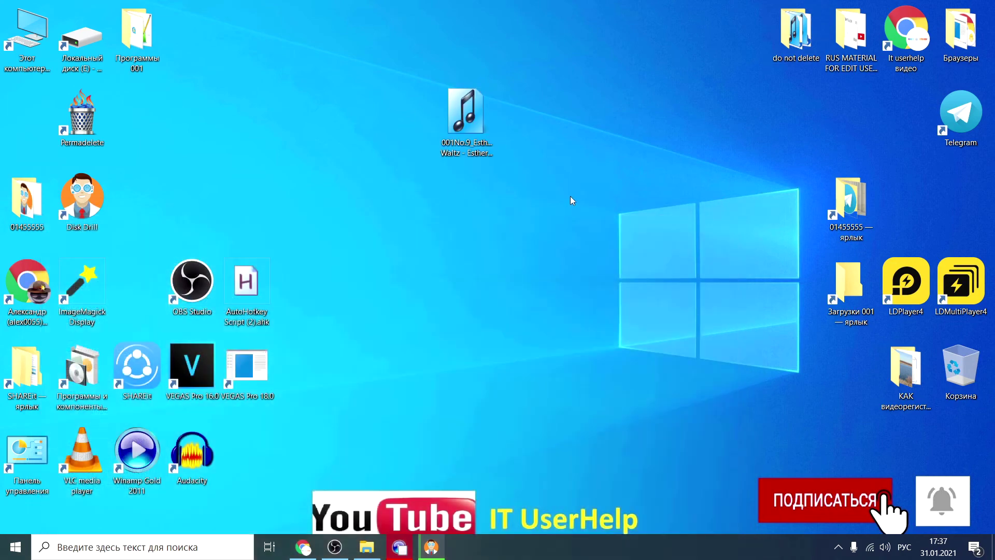
Shred the desktop copy of 001No.9_Esther's Waltz with Permadelete using 3 passes, and check the Recycle Bin for it.
right_click(461, 147)
left_click(435, 193)
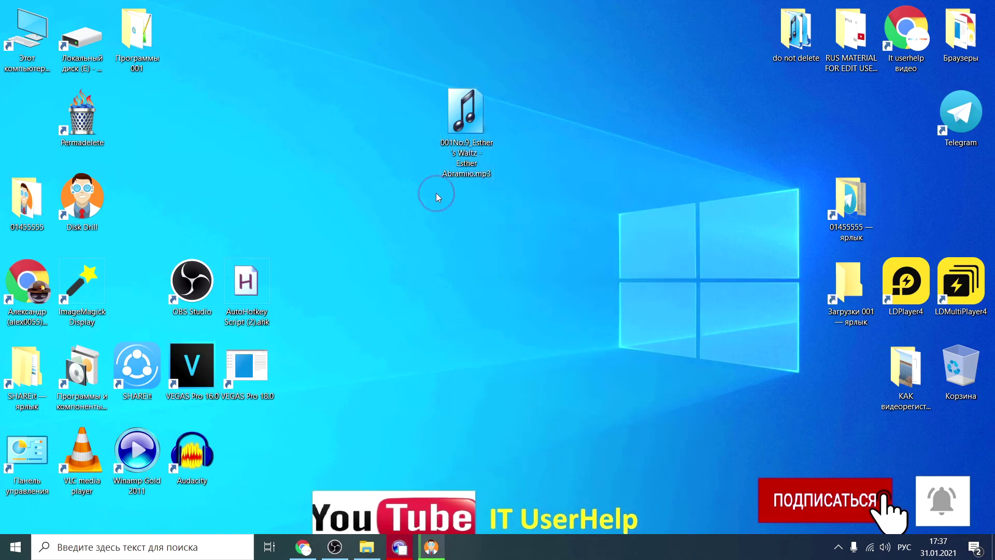
right_click(471, 121)
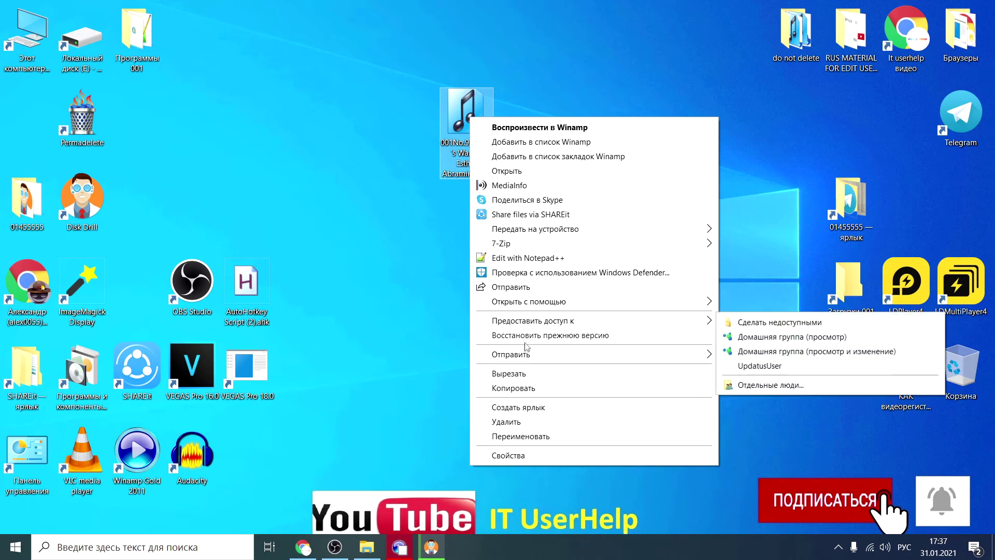
mouse_move(626, 356)
left_click(760, 356)
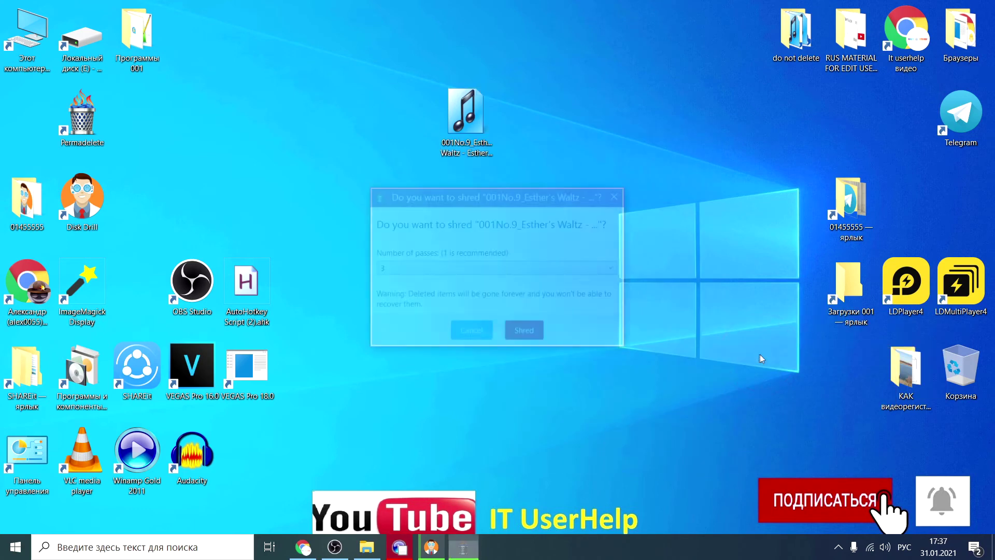
left_click(522, 331)
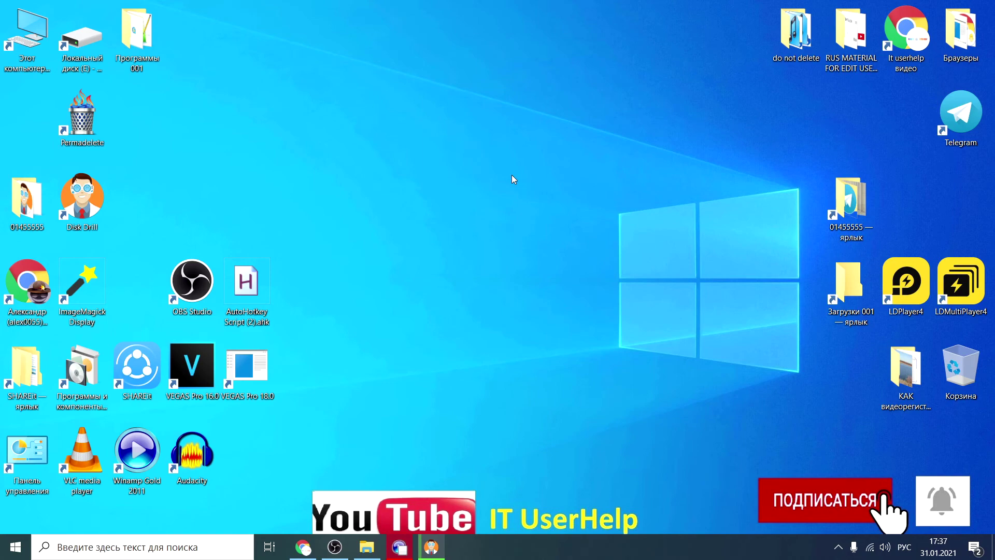
double_click(957, 364)
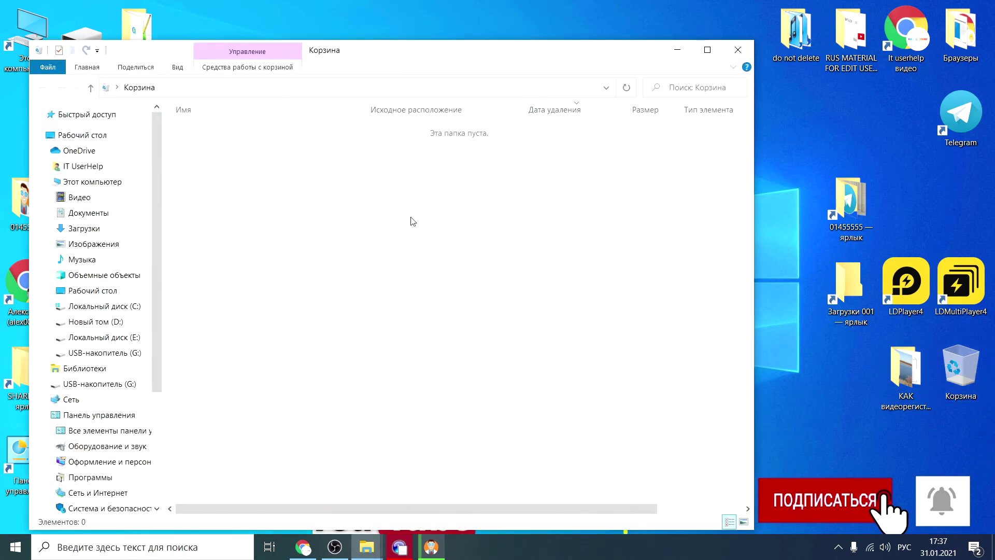
left_click(737, 50)
Return to Disk Drill and examine the audio results, including the reconstructed mp3 folder, for the shredded song.
left_click(439, 553)
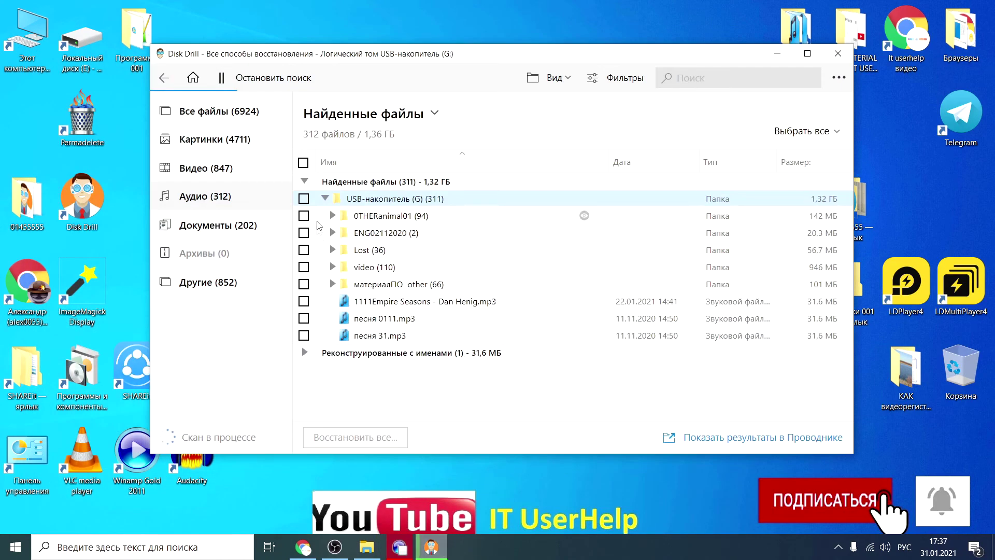
left_click(318, 181)
left_click(319, 181)
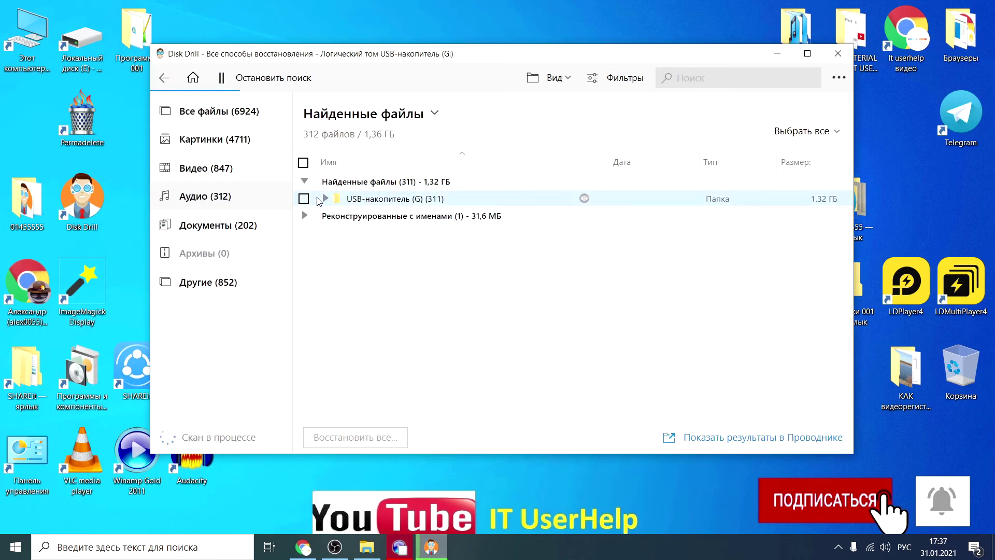
left_click(324, 199)
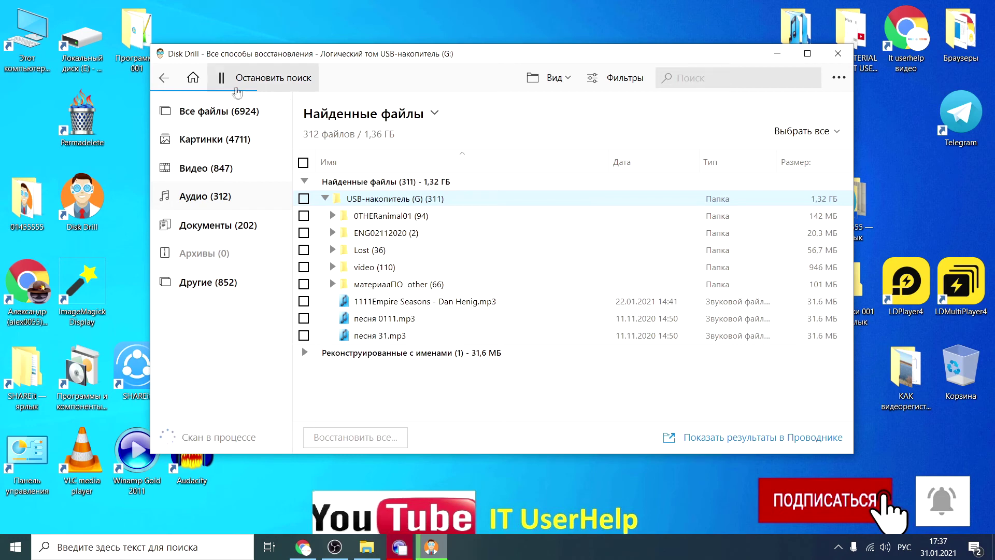
left_click(305, 353)
left_click(326, 370)
left_click(332, 387)
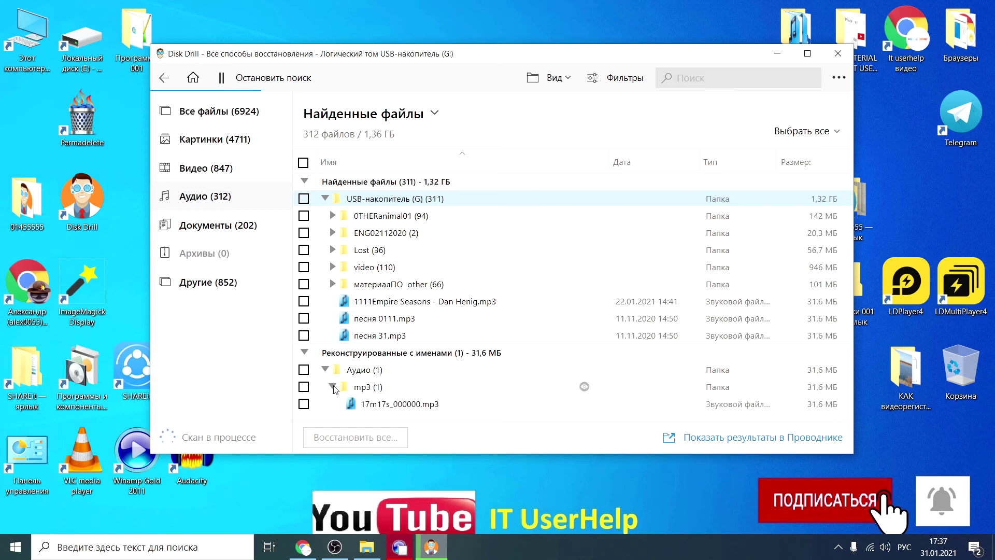
left_click(414, 409)
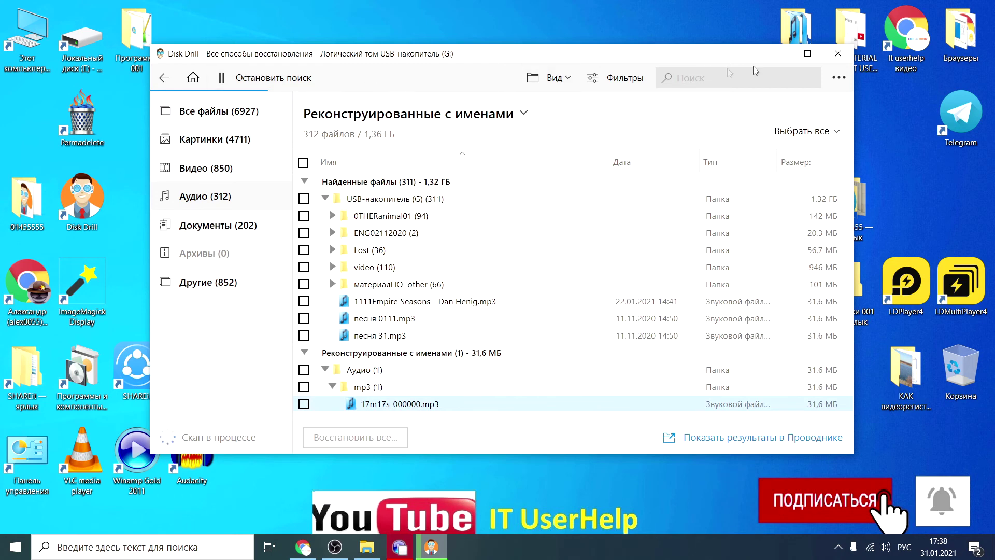
Minimize Disk Drill, switch to OBS Studio to pause and resume the screen recording, and minimize OBS Studio.
left_click(778, 56)
left_click(838, 546)
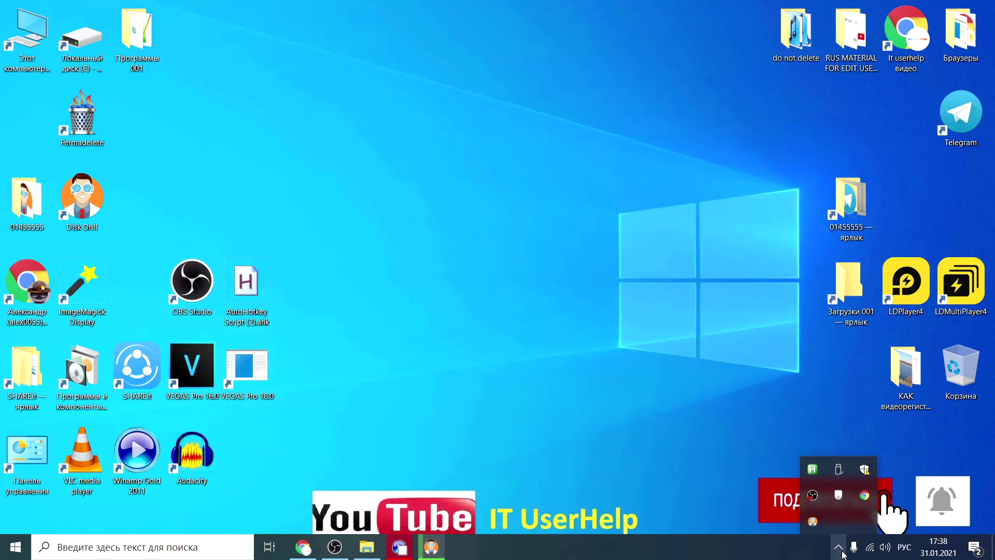
left_click(813, 496)
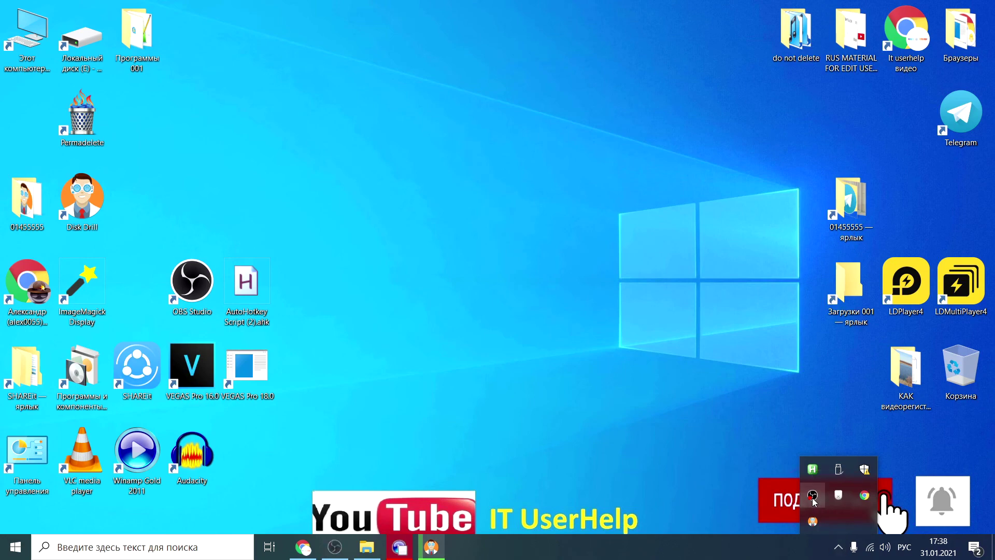
left_click(812, 494)
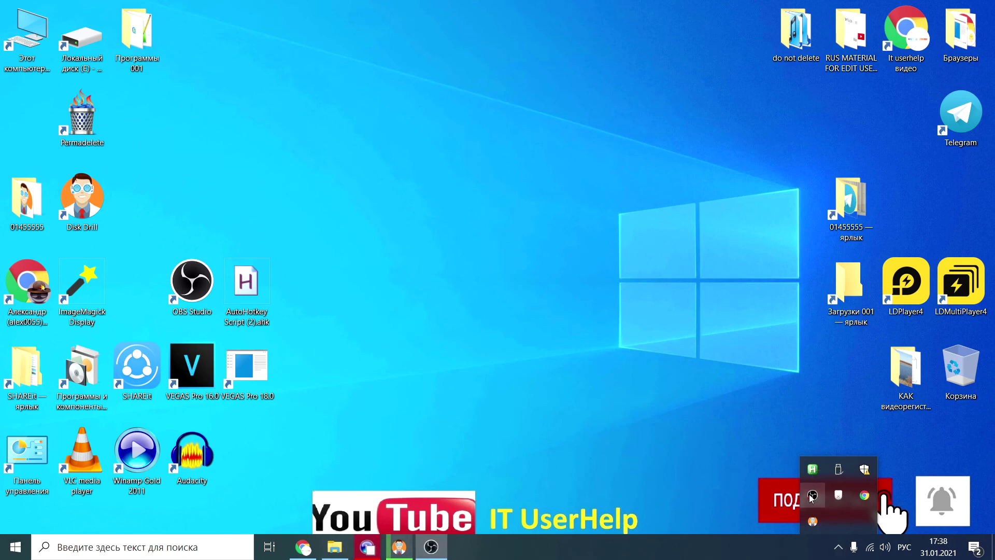
left_click(442, 550)
left_click(700, 382)
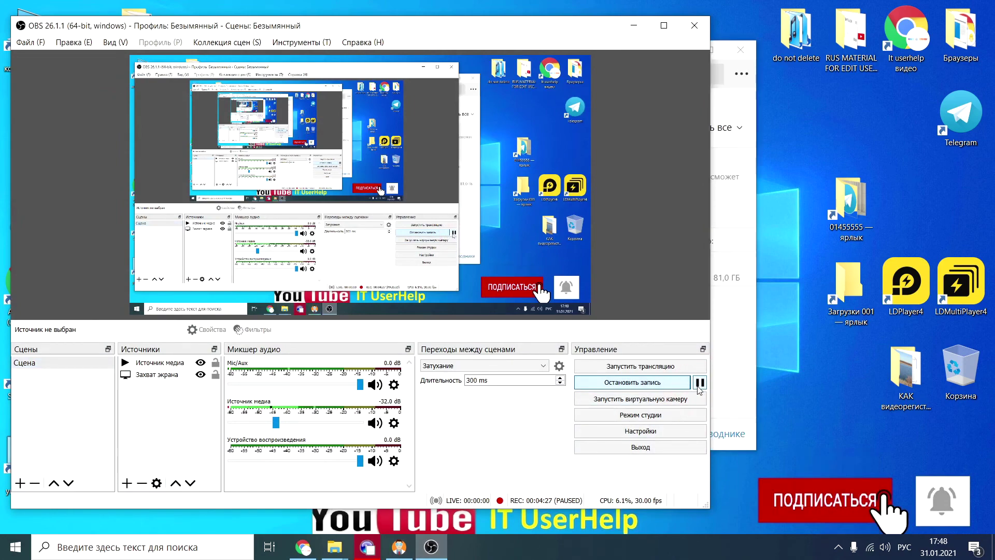
left_click(699, 384)
left_click(634, 26)
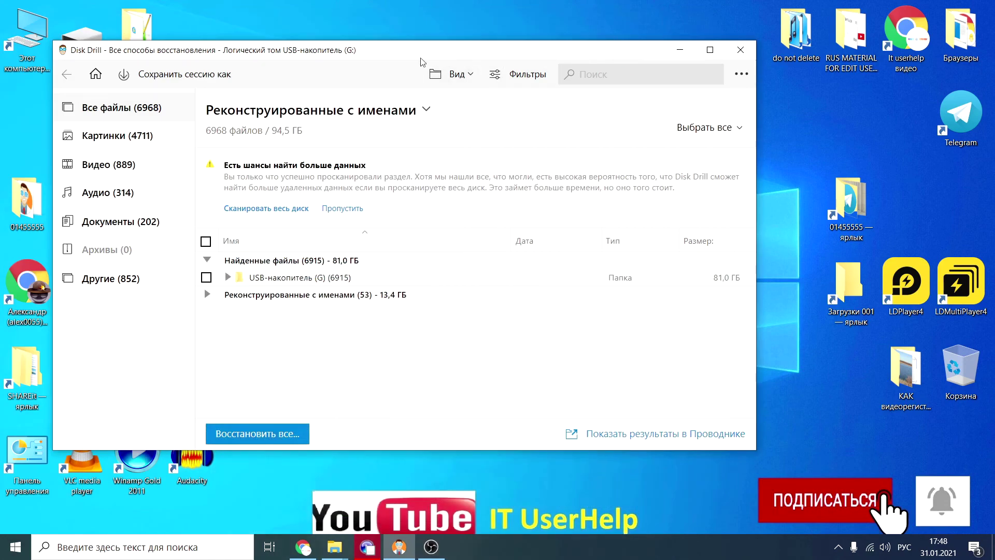
Expand the USB drive (G) folder in Disk Drill's found files and examine its list for the shredded song.
left_click_drag(414, 57, 461, 58)
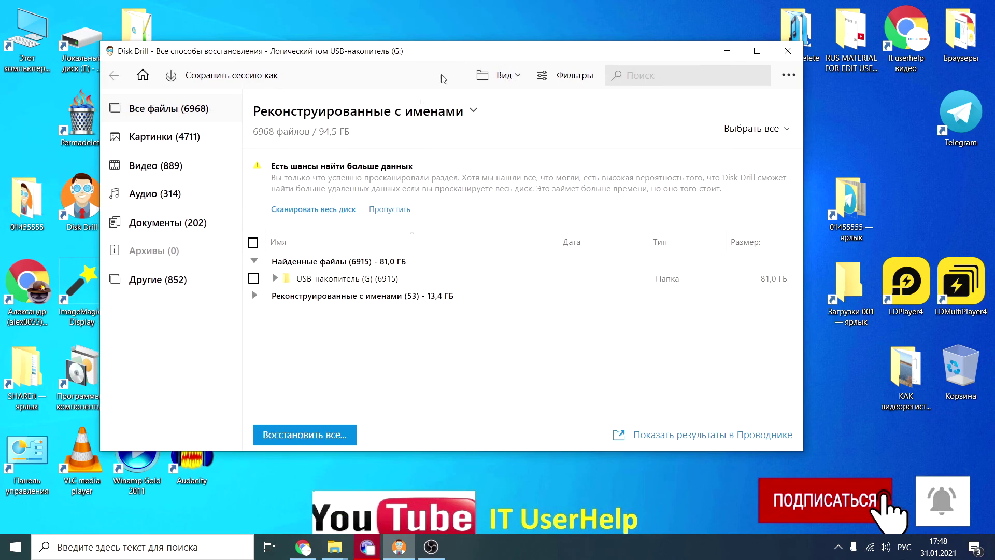
left_click(275, 278)
scroll(298, 311, "down", 10)
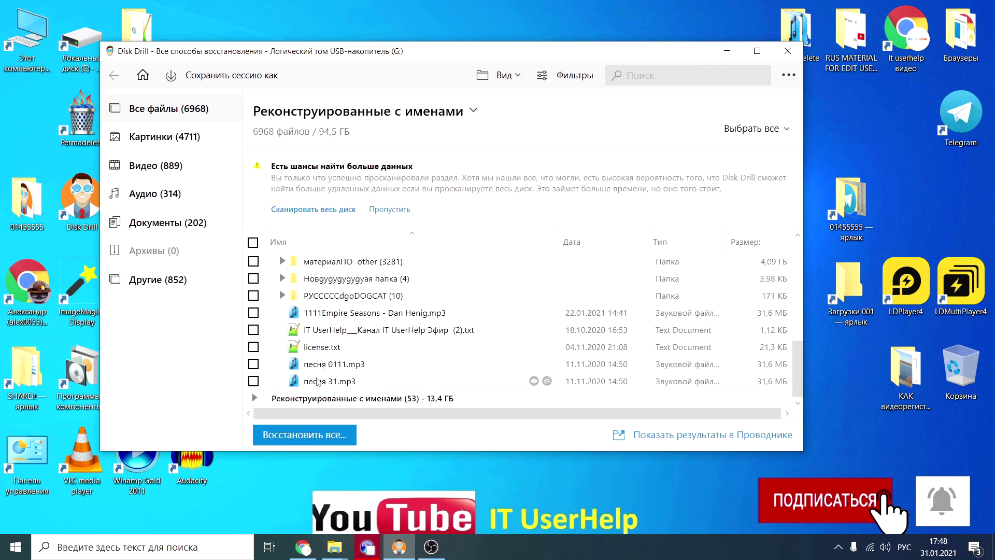